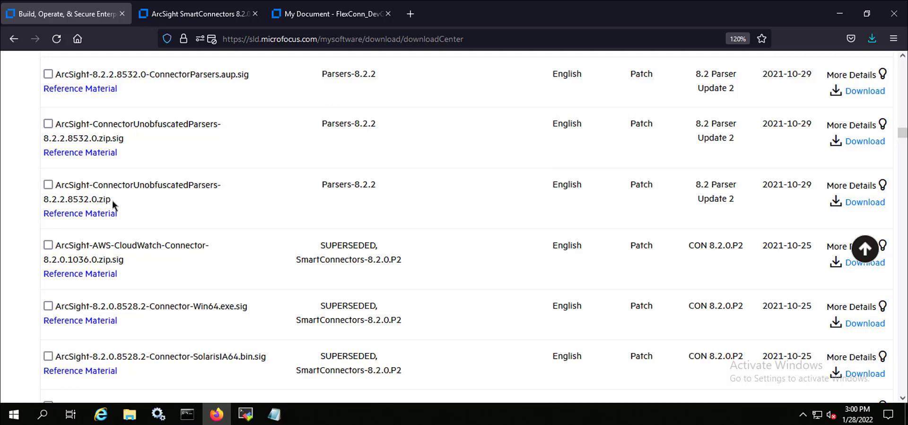
Locate ArcSight-ConnectorUnobfuscatedParsers-8.2.2.8532.0.zip in the download list and open its extracted folder in File Explorer's Downloads
drag(112, 200, 57, 186)
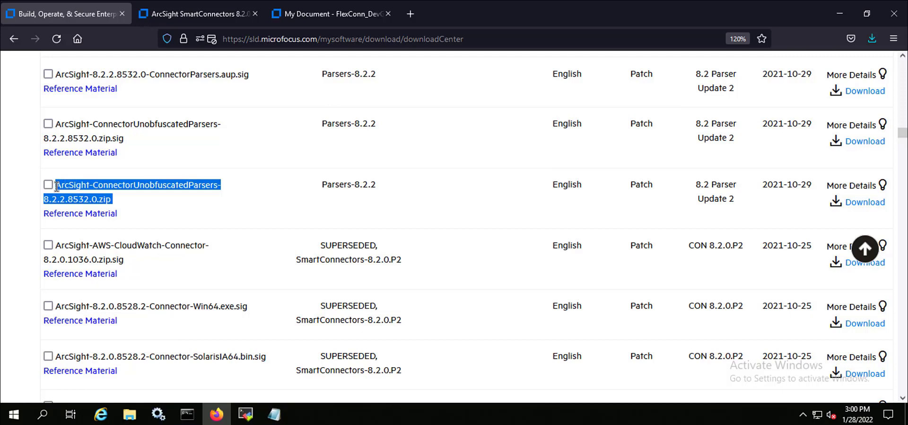
click(136, 420)
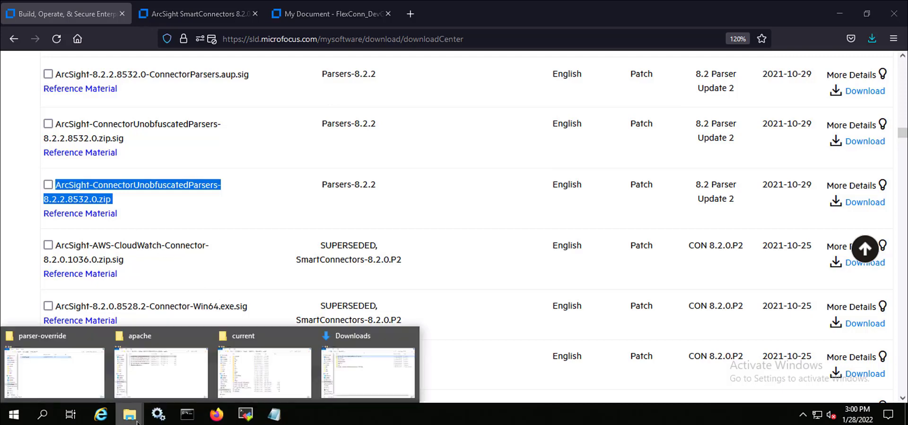
click(361, 376)
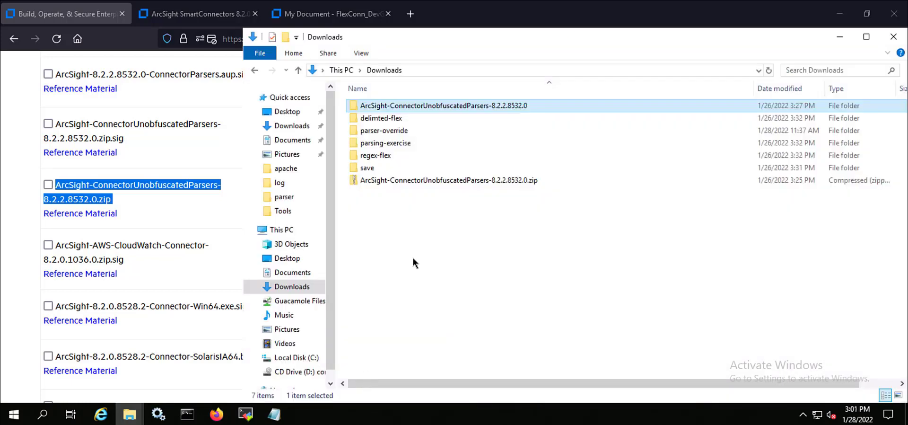
double_click(540, 105)
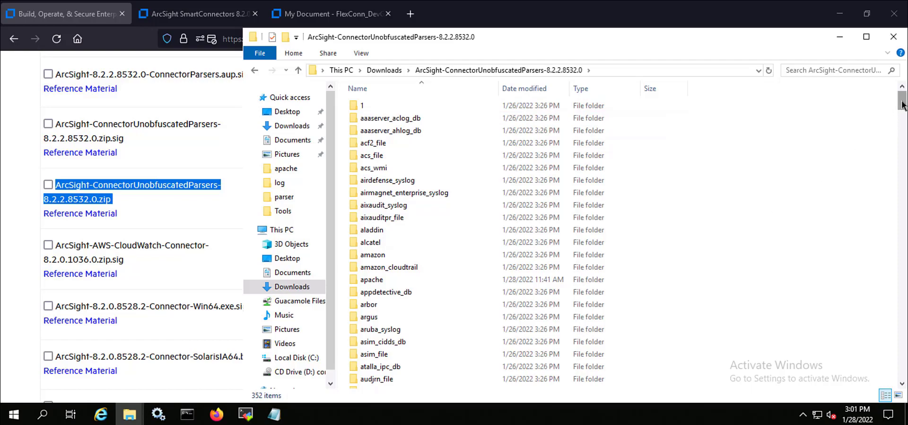
mouse_move(902, 104)
mouse_down()
mouse_move(903, 381)
mouse_move(903, 95)
mouse_up()
Switch to the Command Prompt and clear the console with cls
click(184, 422)
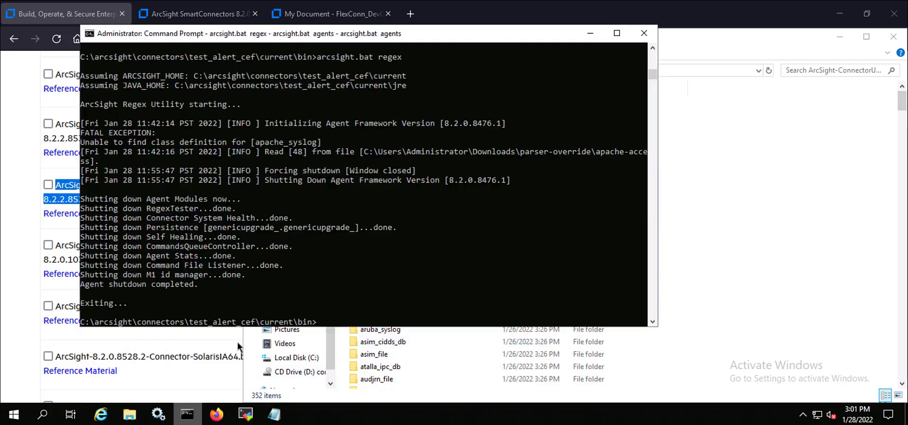
text(cls)
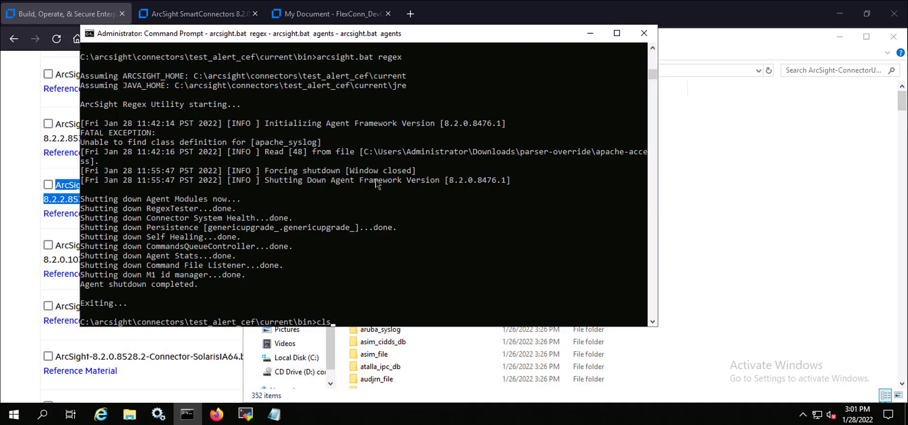
key(Return)
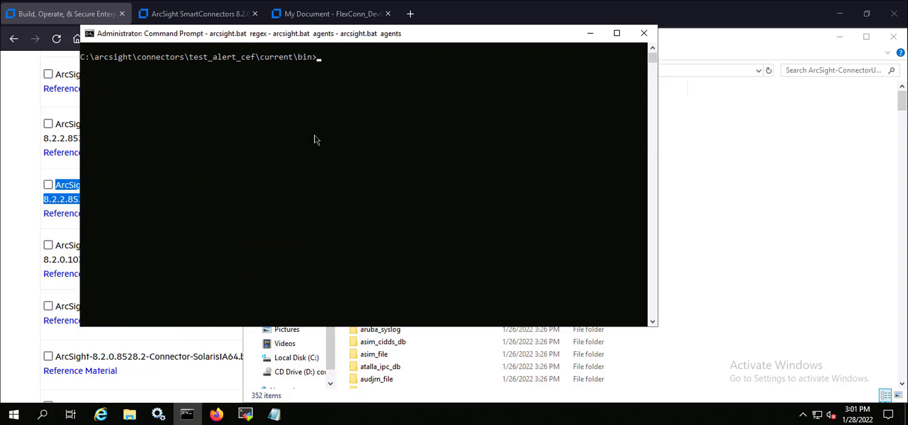
Launch the ArcSight Regex Utility from test_alert_cef\current\bin by running arcsight.bat regex
click(263, 58)
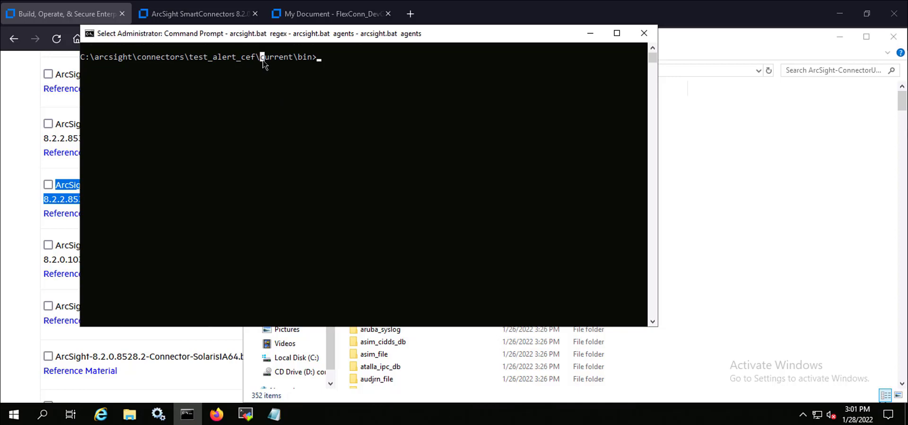
drag(263, 61, 311, 55)
right_click(353, 67)
key(Escape)
text(arcs)
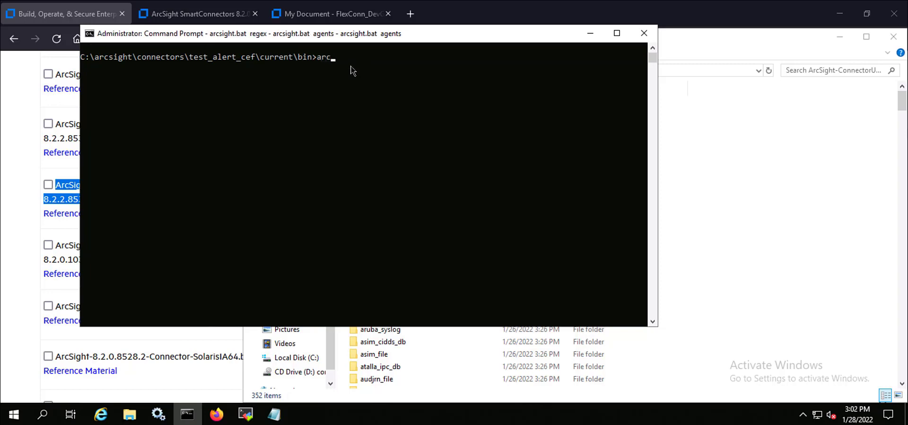
key(Tab)
text(regex)
key(Return)
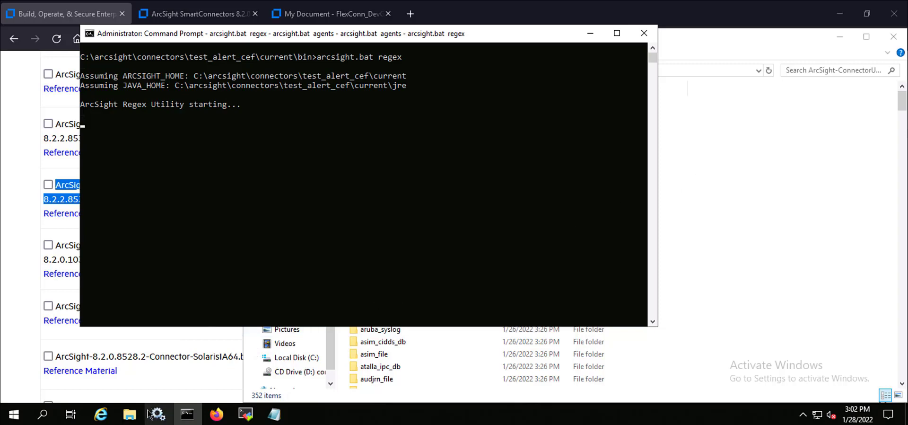
Open the connector's test_alert_cef\current\parser folder in File Explorer and move its window aside
mouse_move(136, 418)
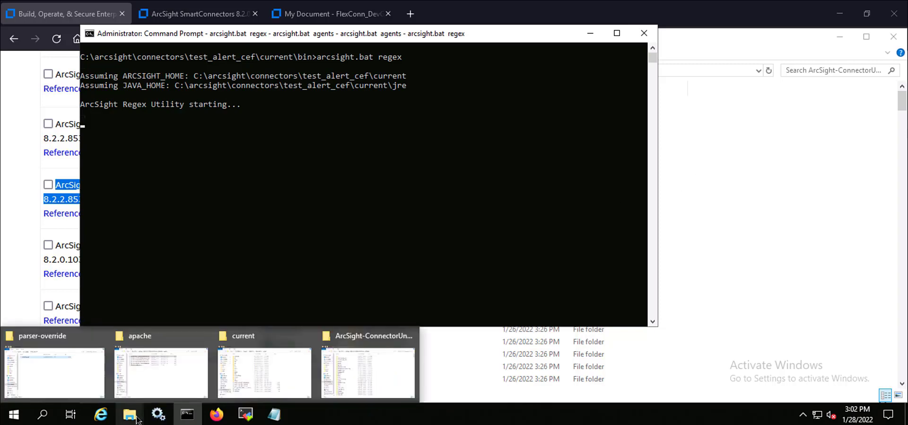
click(259, 376)
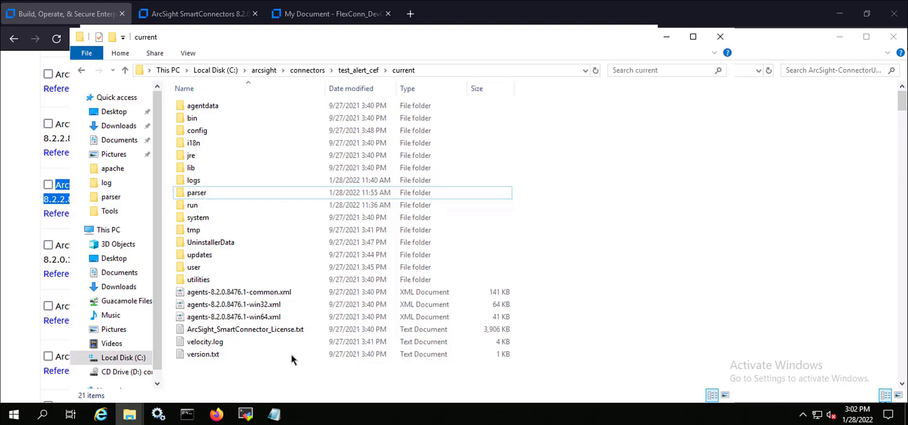
double_click(241, 192)
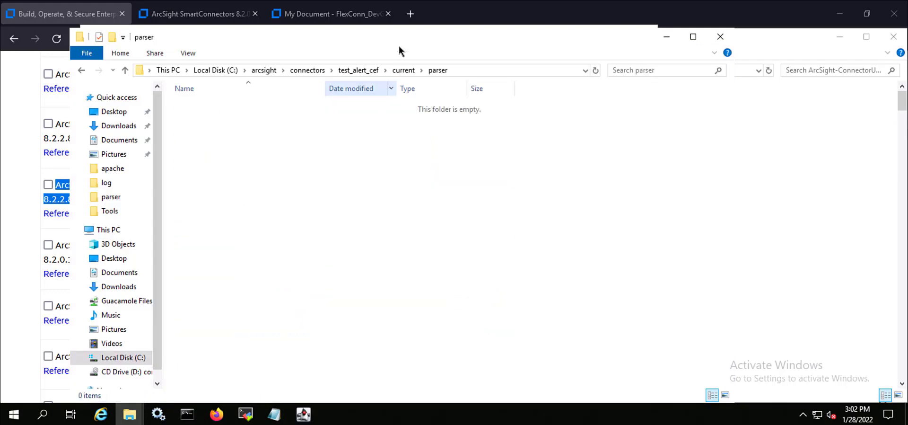
drag(366, 31, 321, 9)
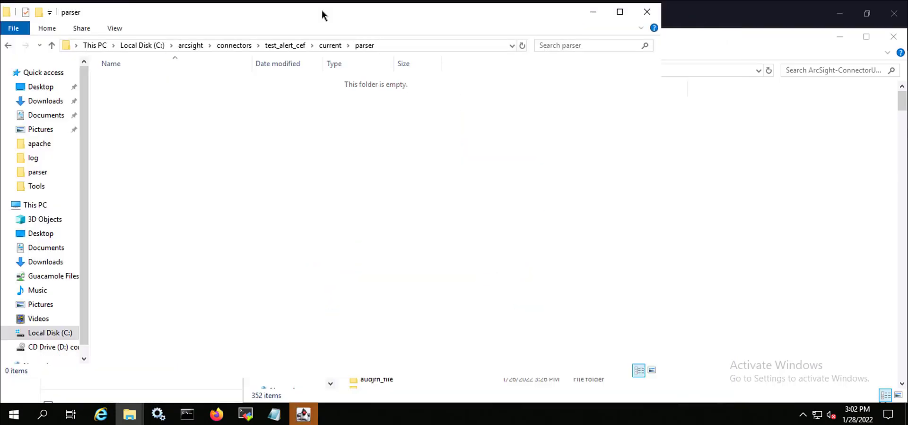
Copy apache.subagent.sdkrfilereader.properties from the unobfuscated parsers' apache folder into the connector's parser folder
click(702, 158)
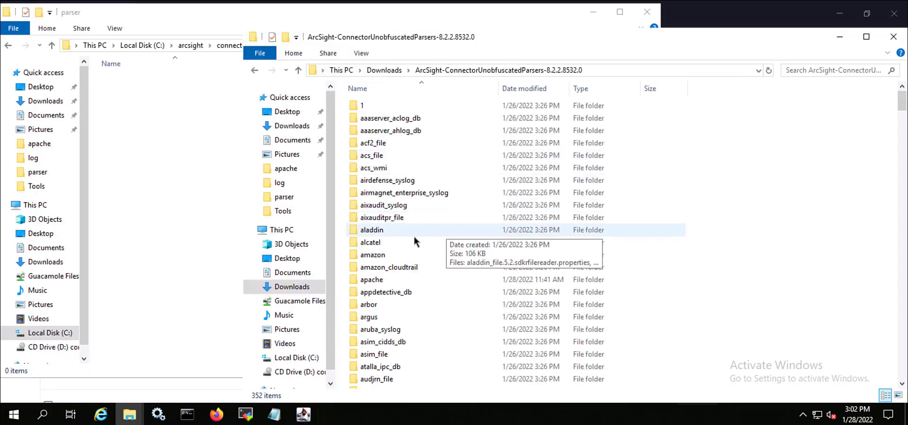
double_click(391, 280)
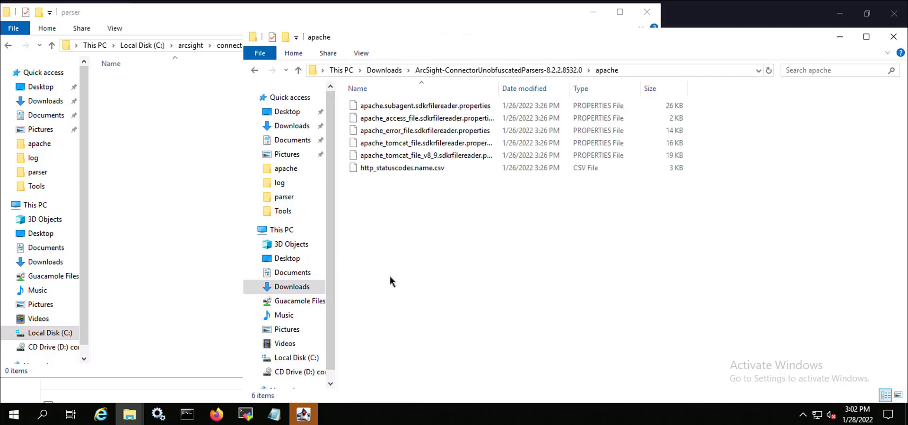
click(462, 108)
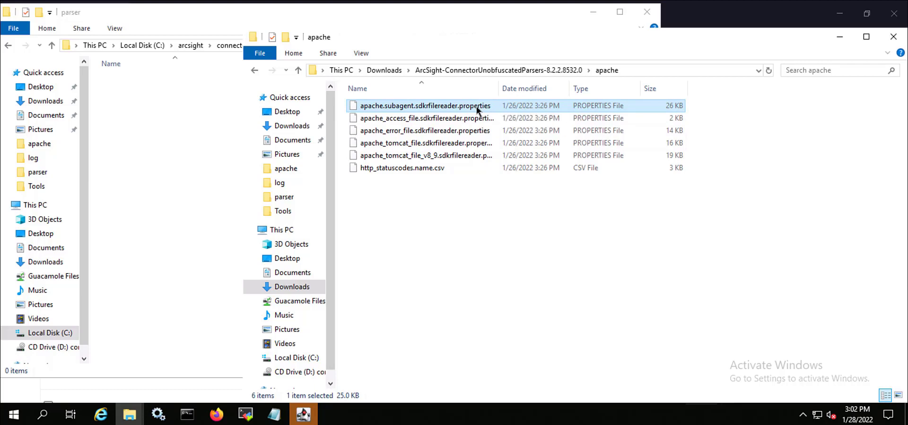
drag(478, 110, 183, 138)
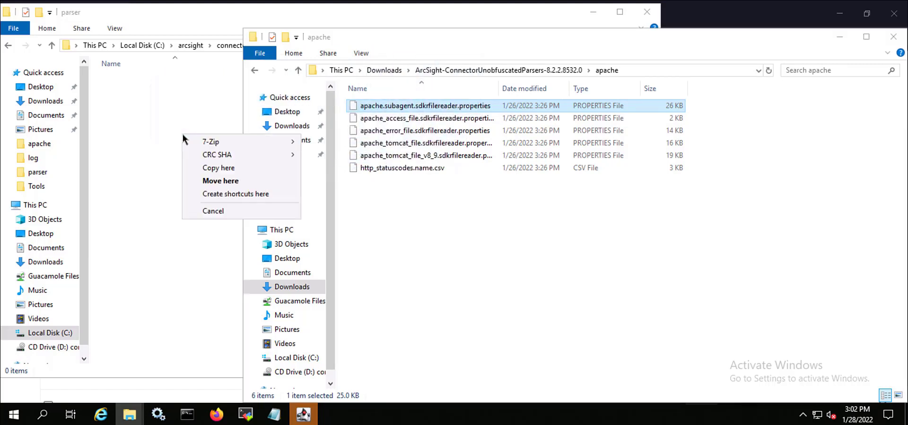
click(205, 169)
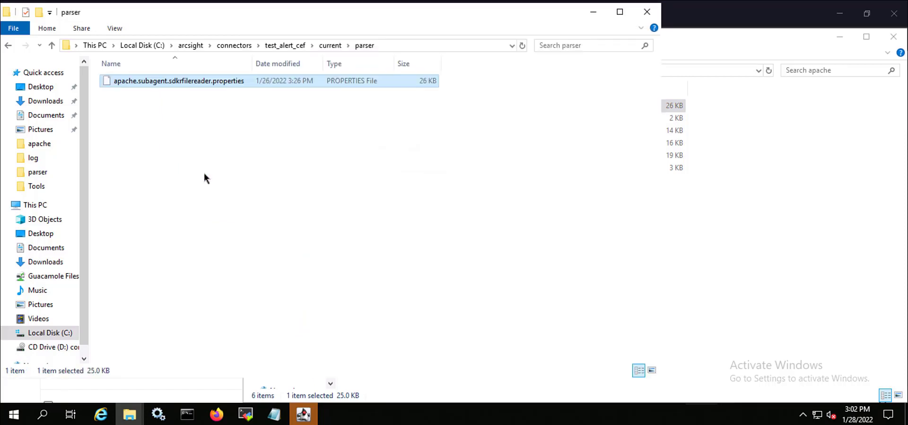
click(379, 152)
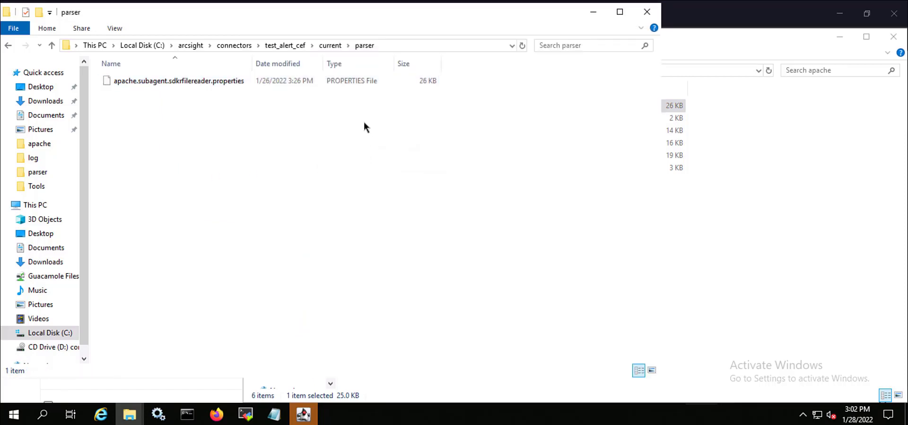
Open apache.subagent.sdkrfilereader.properties from the connector's parser folder in Notepad++, examine its regex, token and submessage definitions, and close it
click(338, 45)
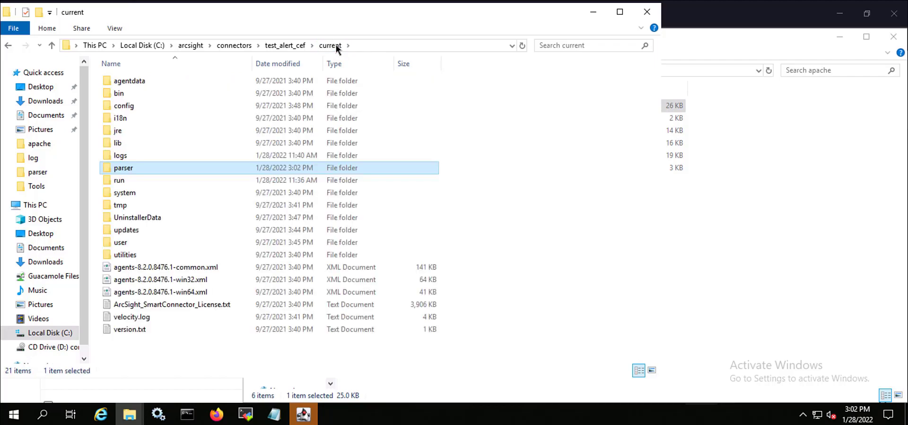
double_click(152, 166)
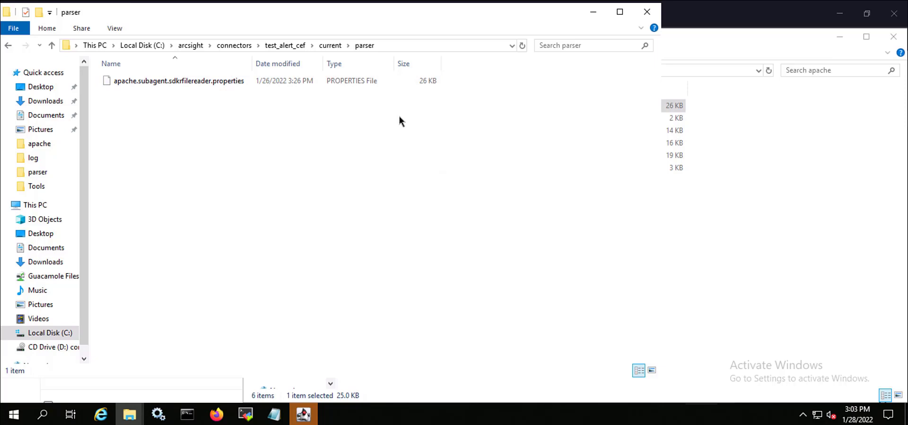
click(211, 85)
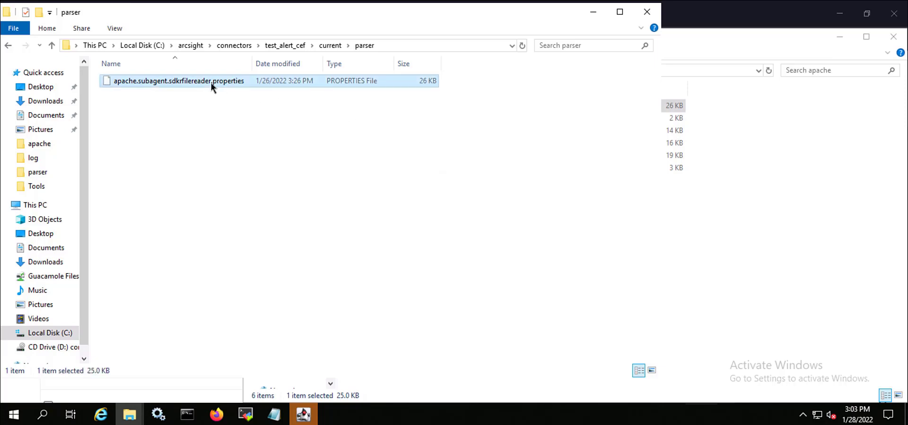
right_click(211, 85)
click(260, 130)
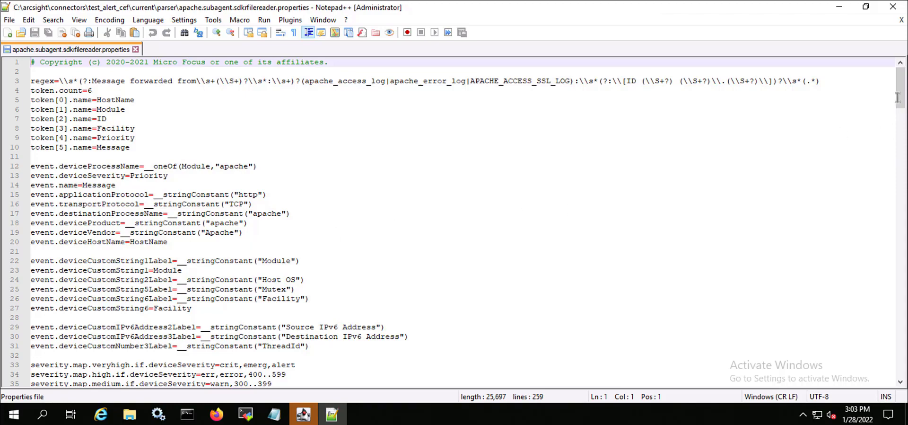
drag(898, 101, 904, 123)
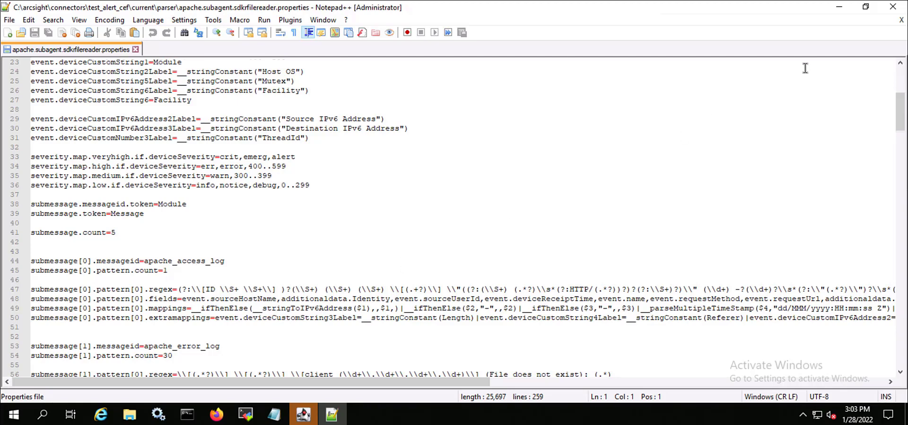
click(897, 12)
Switch to the ArcSight FlexAgent Regex Tester and examine the first message of the loaded log
click(303, 415)
click(598, 84)
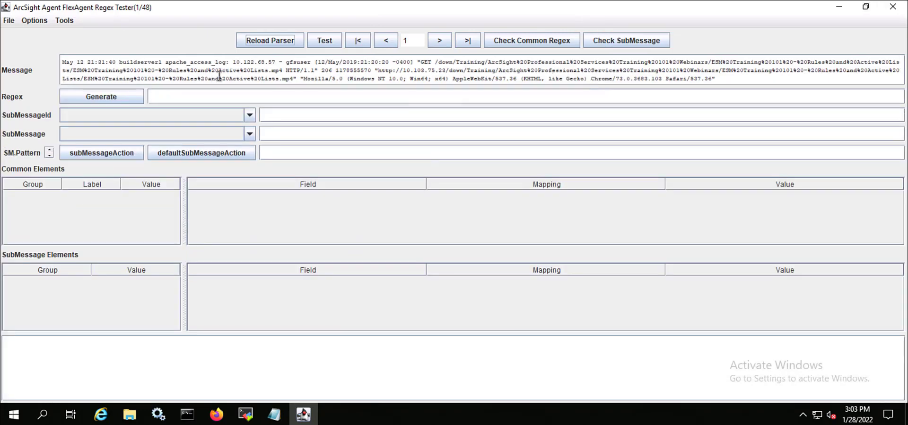
click(9, 21)
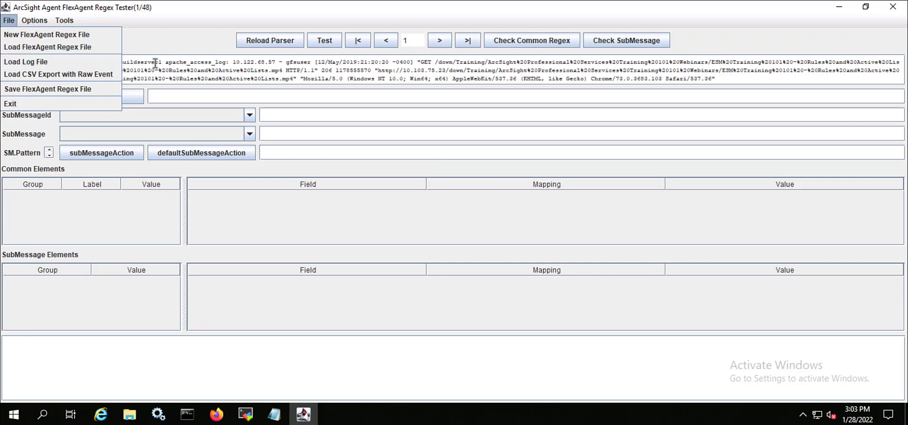
click(192, 68)
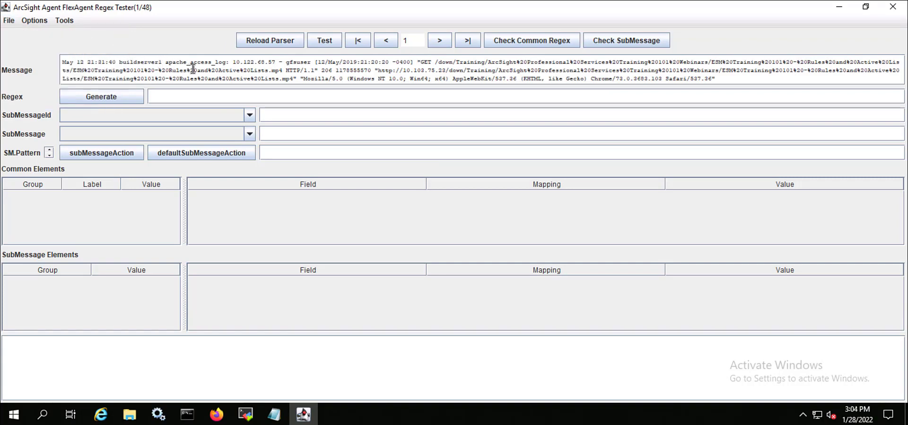
click(726, 84)
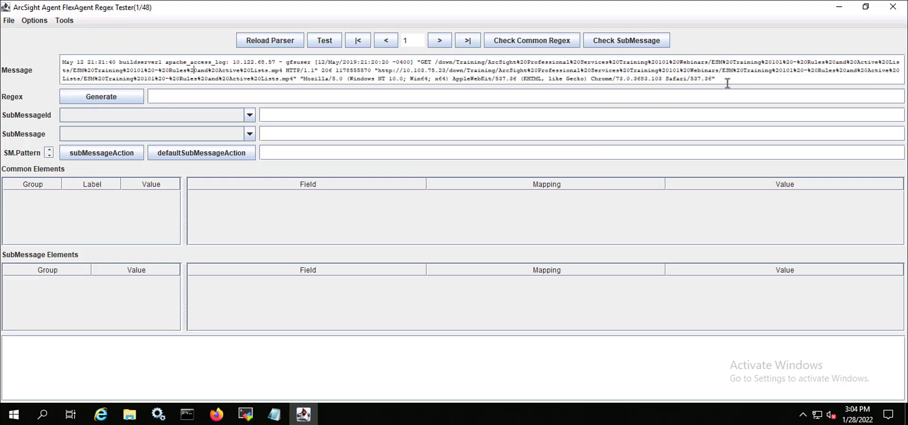
click(14, 24)
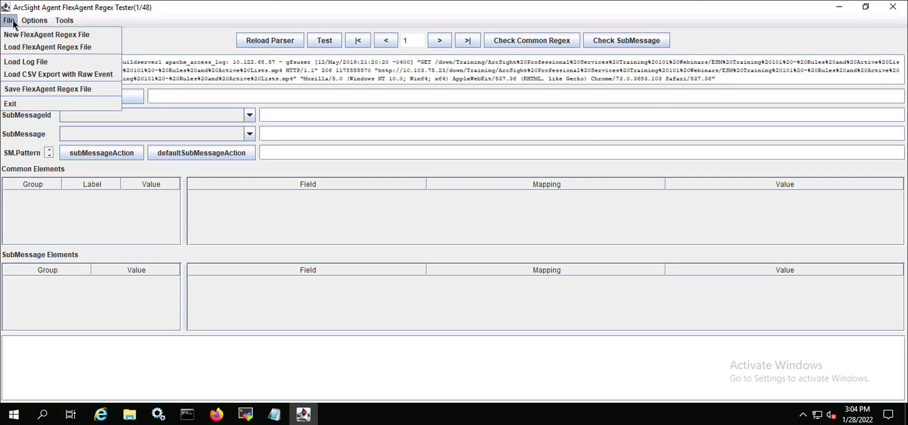
click(54, 61)
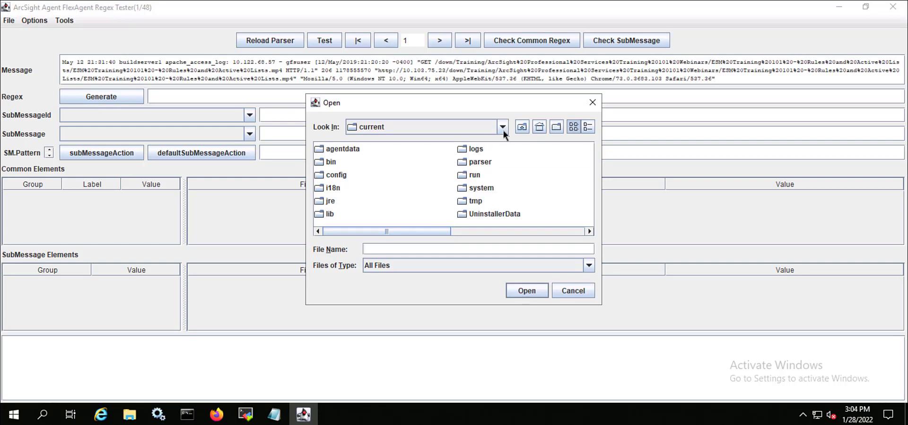
click(578, 290)
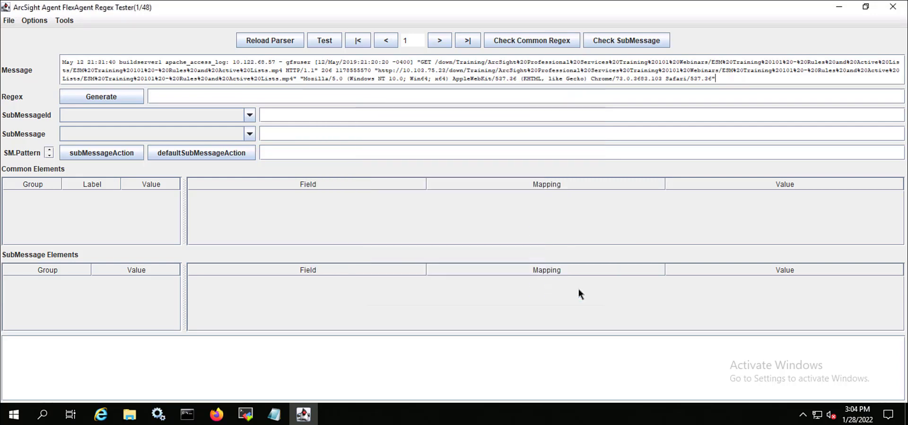
Load apache.subagent.sdkrfilereader.properties from the connector's current\parser folder as the FlexAgent regex file
click(8, 21)
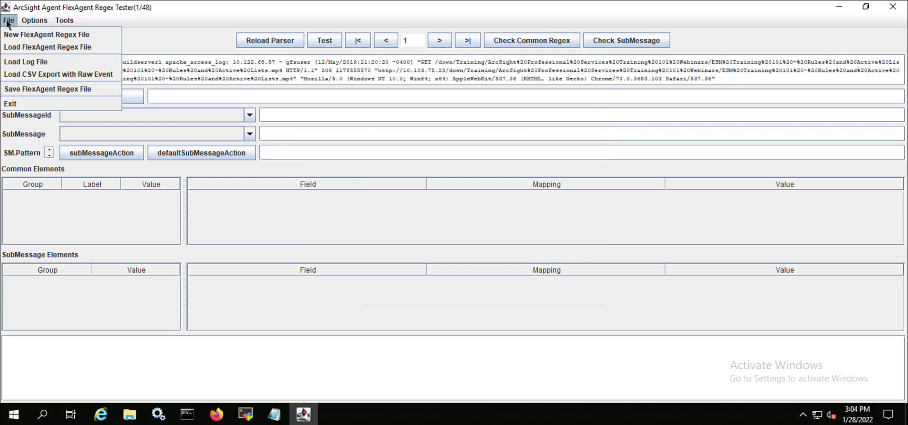
click(54, 46)
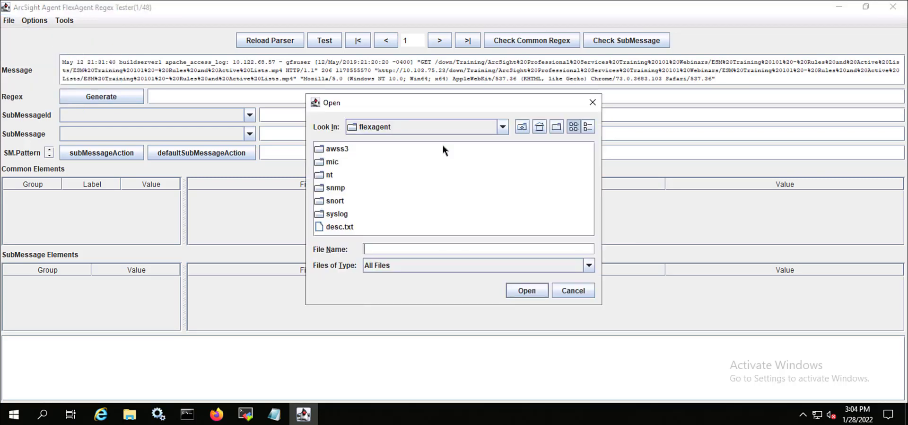
click(522, 128)
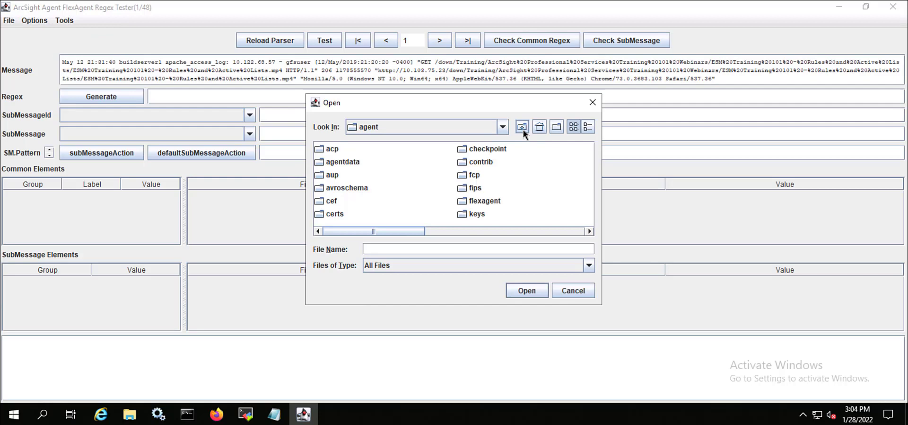
click(523, 132)
click(523, 132)
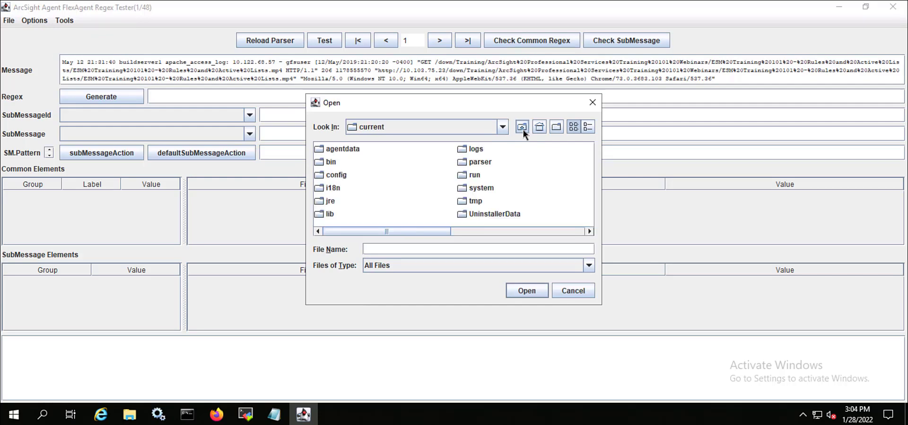
click(487, 163)
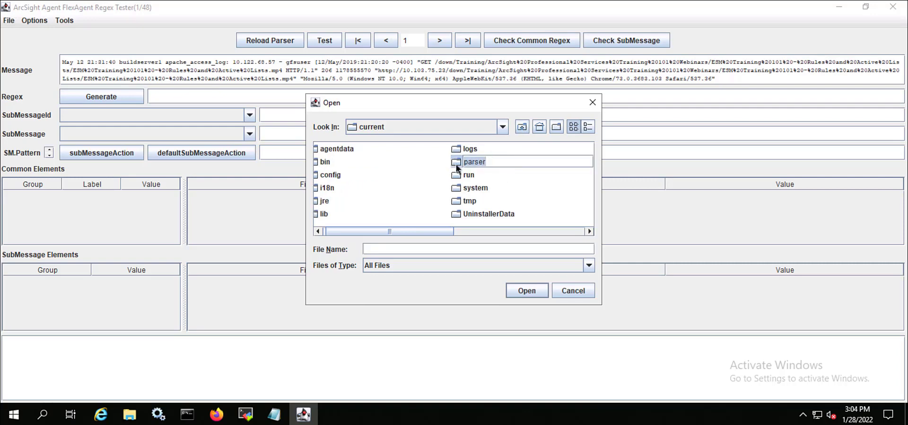
click(521, 288)
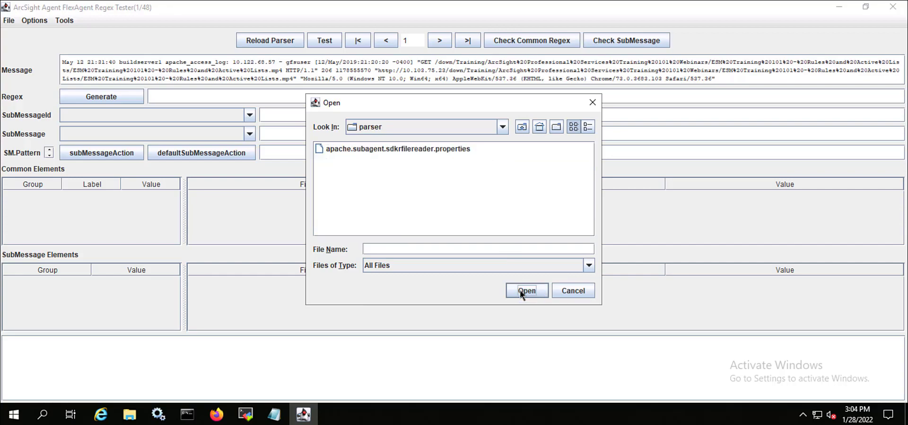
double_click(436, 151)
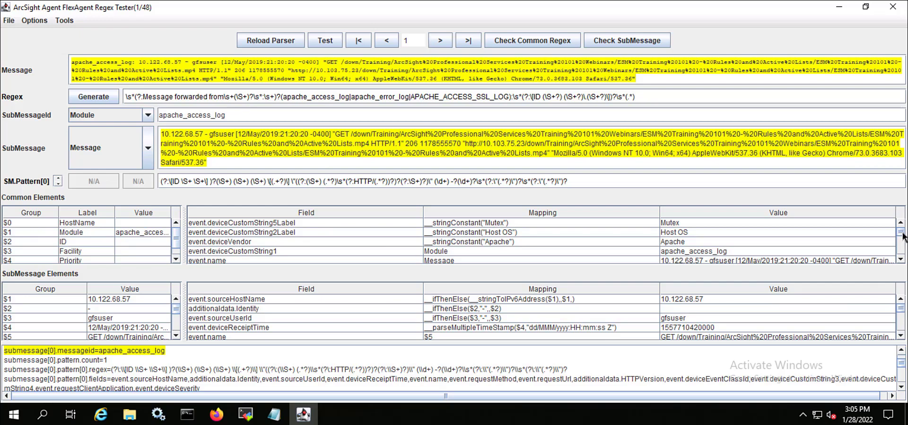
Review the parsed field mappings, including event.deviceCustomString4, and additionally map submessage group $11 to event.flexString1
scroll(903, 235, down, 1)
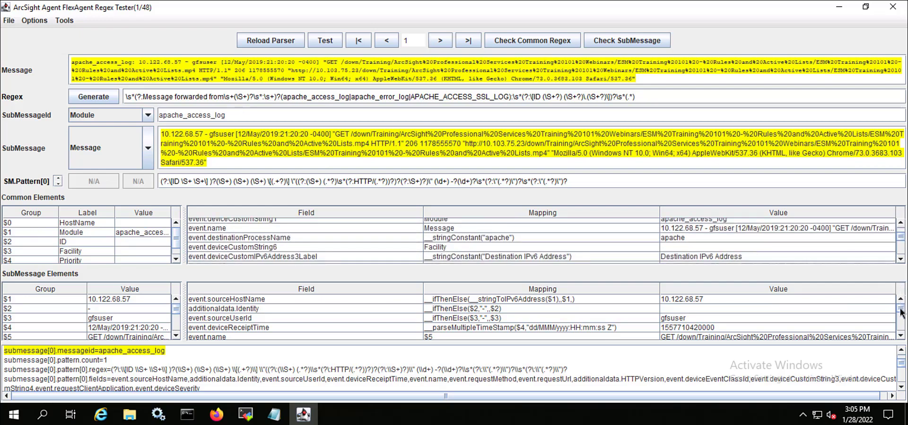
drag(901, 312, 901, 327)
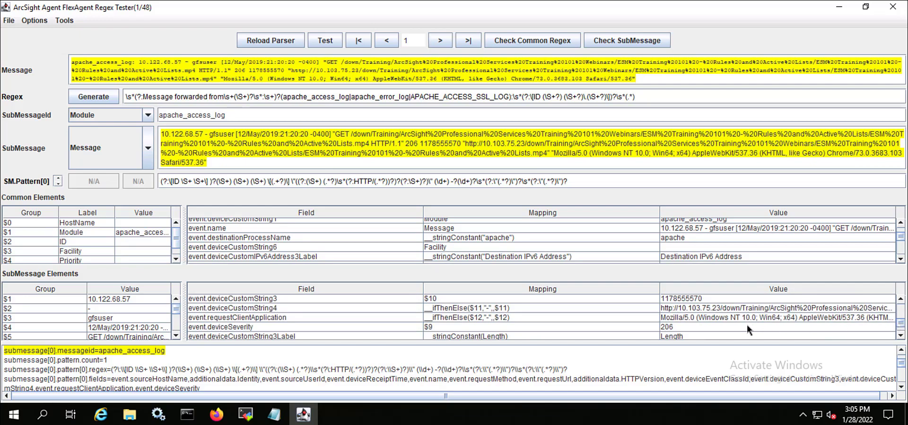
click(770, 306)
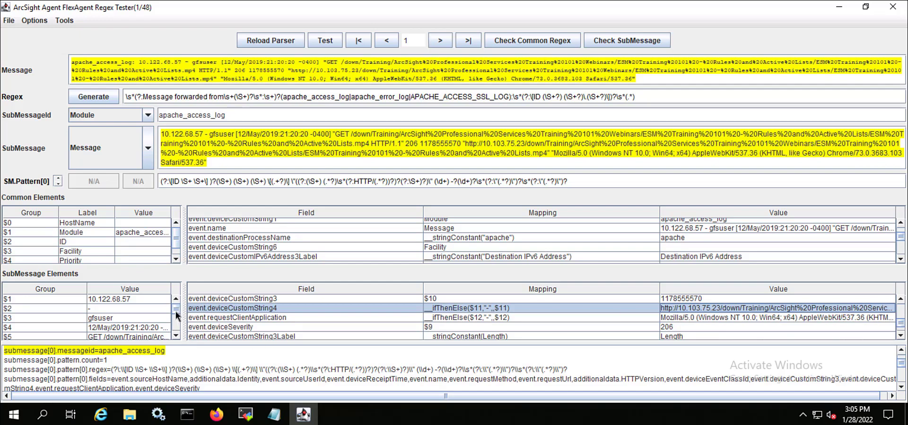
drag(175, 310, 175, 329)
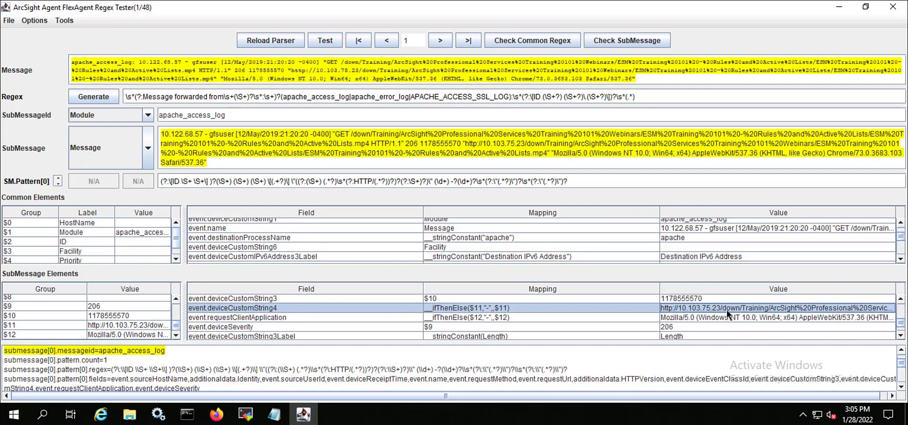
click(136, 325)
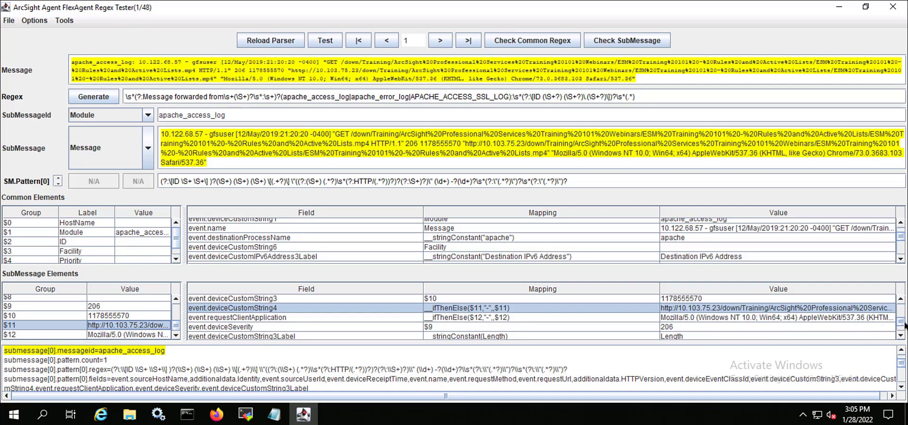
scroll(902, 329, down, 3)
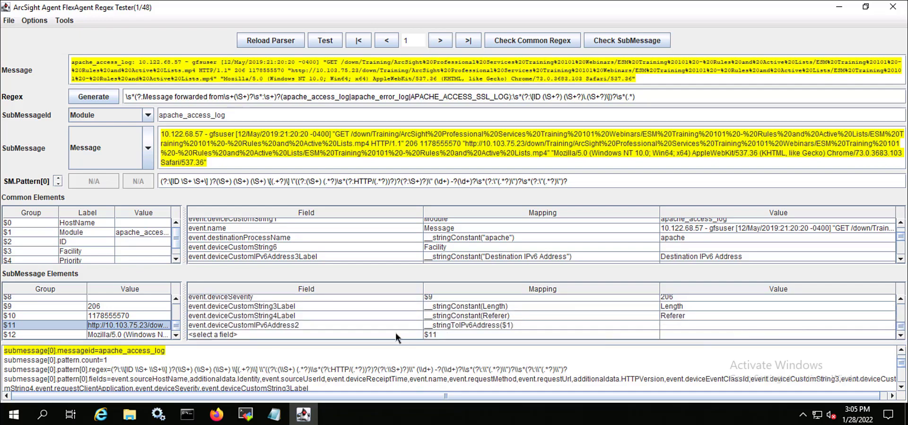
click(396, 335)
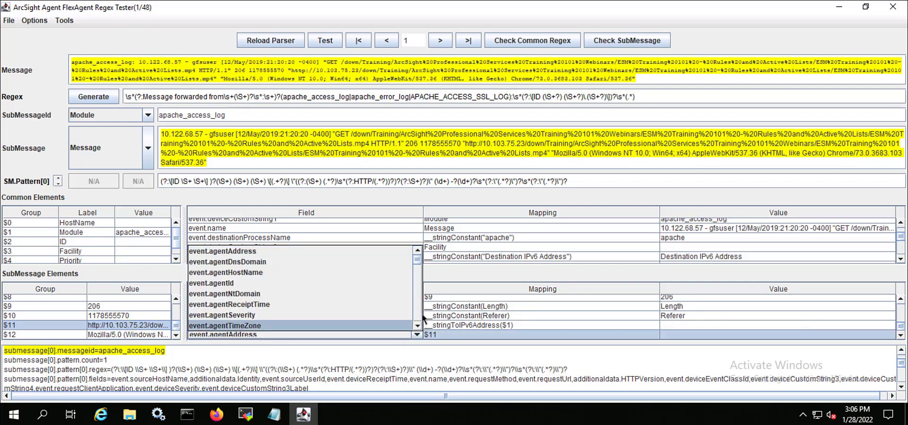
scroll(416, 322, down, 3)
scroll(417, 319, down, 15)
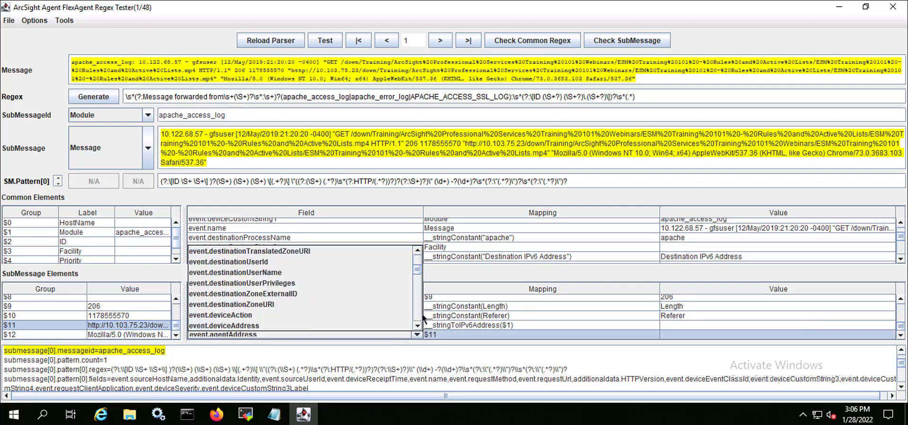
scroll(417, 319, down, 13)
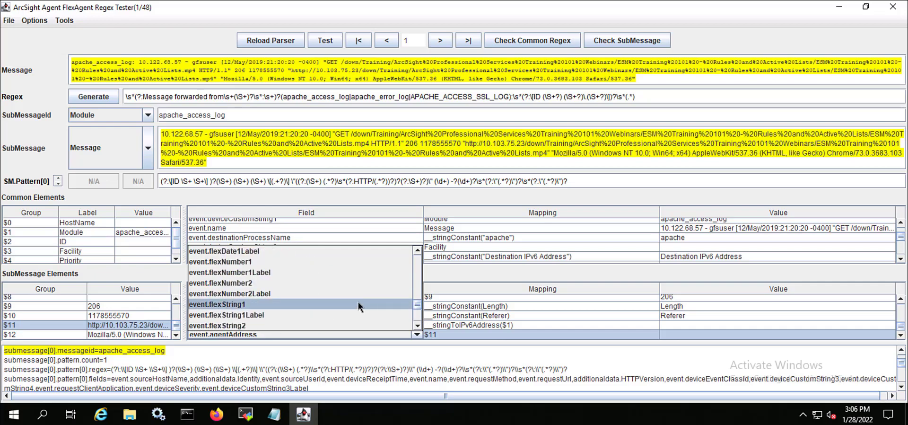
click(356, 304)
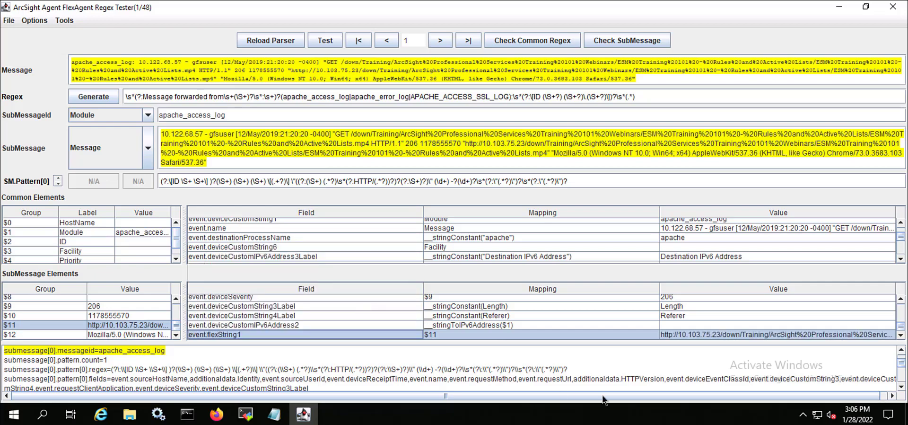
Examine the extramappings line of submessage[0].pattern[0] in the parser text and its event.flexString1 entry
click(708, 323)
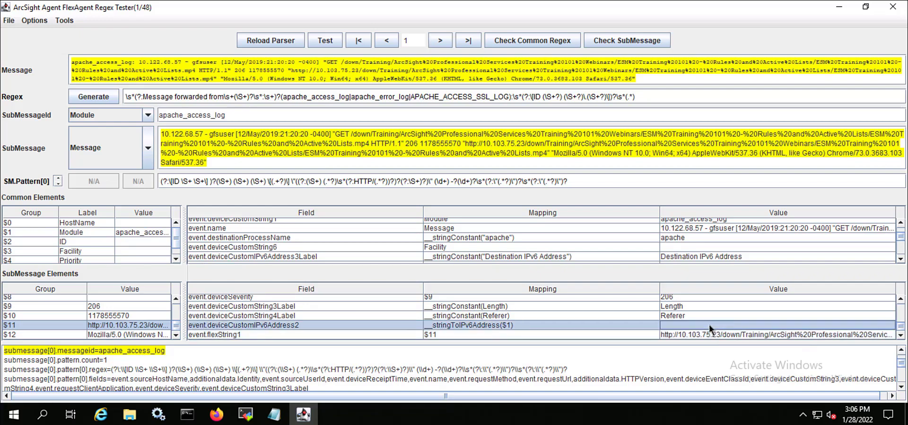
click(903, 387)
click(902, 387)
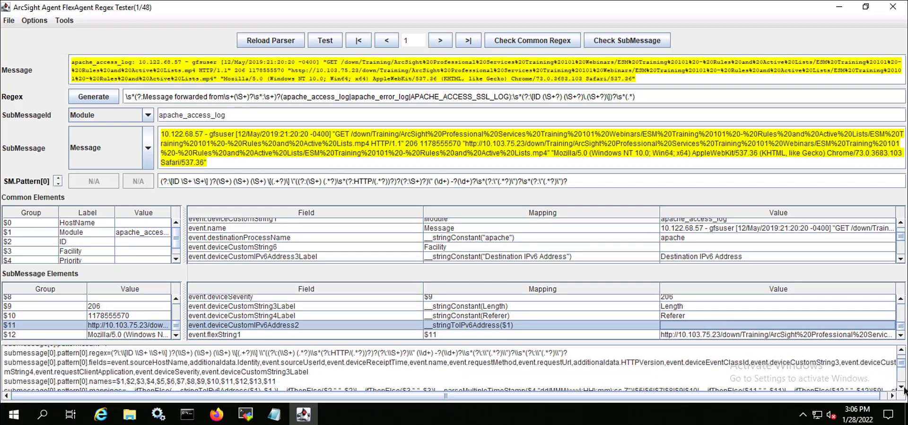
click(902, 387)
click(903, 387)
click(902, 387)
click(903, 387)
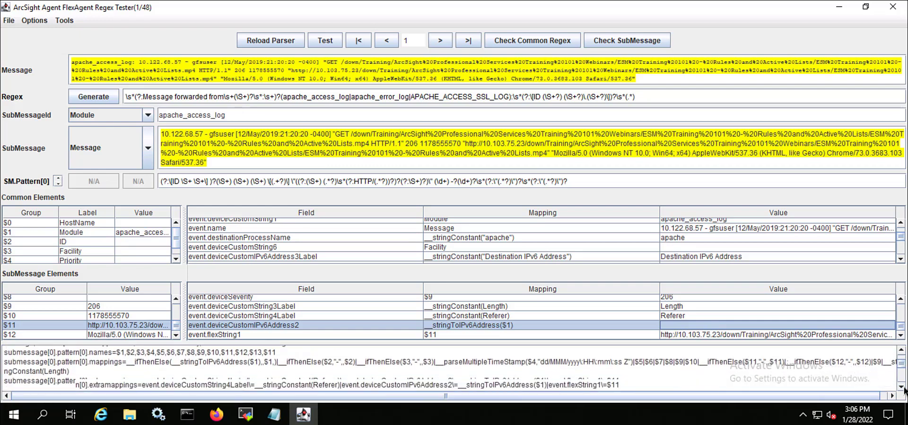
click(902, 387)
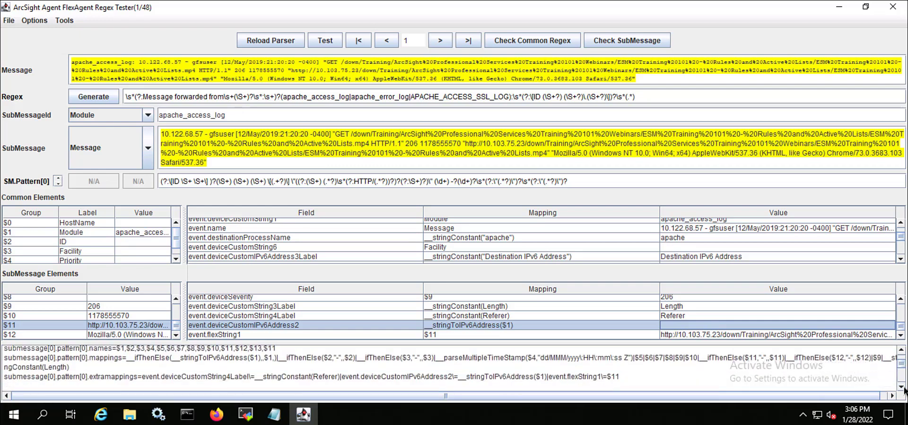
click(626, 379)
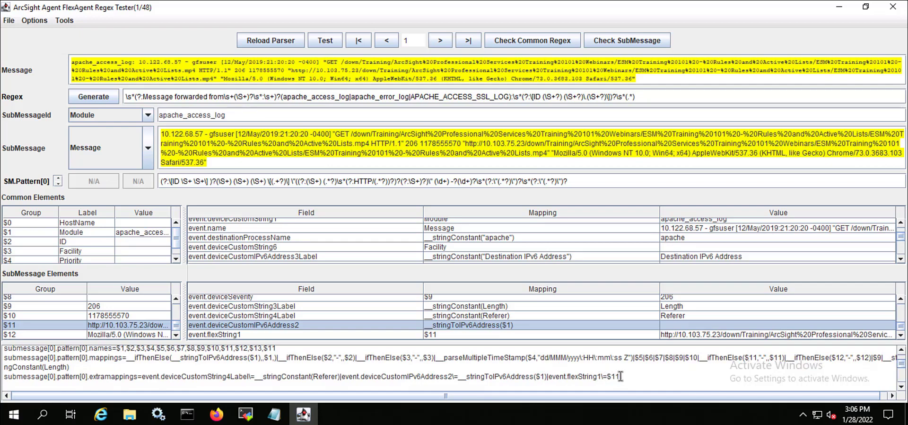
mouse_move(620, 376)
mouse_down()
mouse_move(551, 376)
mouse_move(634, 378)
mouse_up()
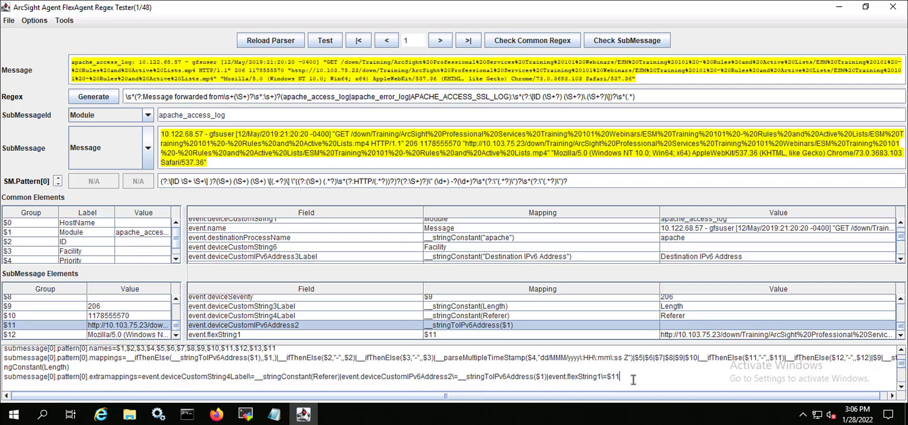
click(760, 334)
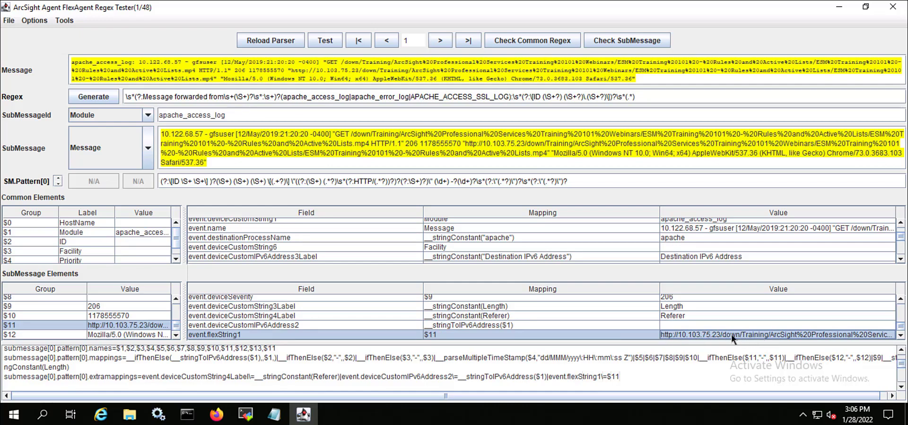
Copy the __regexToken expression from the untitled Notepad document and minimize Notepad
click(281, 420)
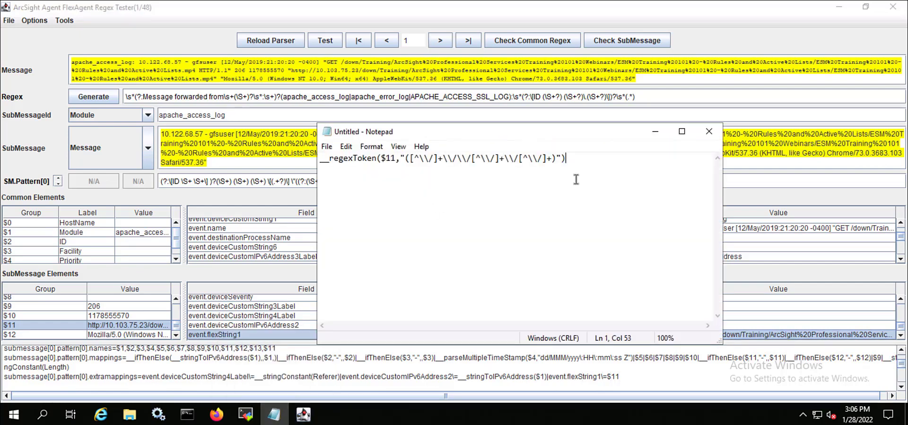
drag(594, 159, 309, 156)
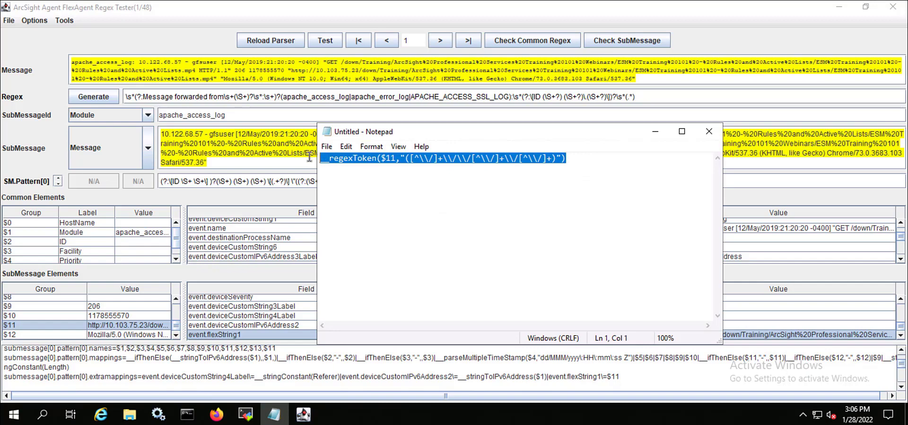
click(655, 132)
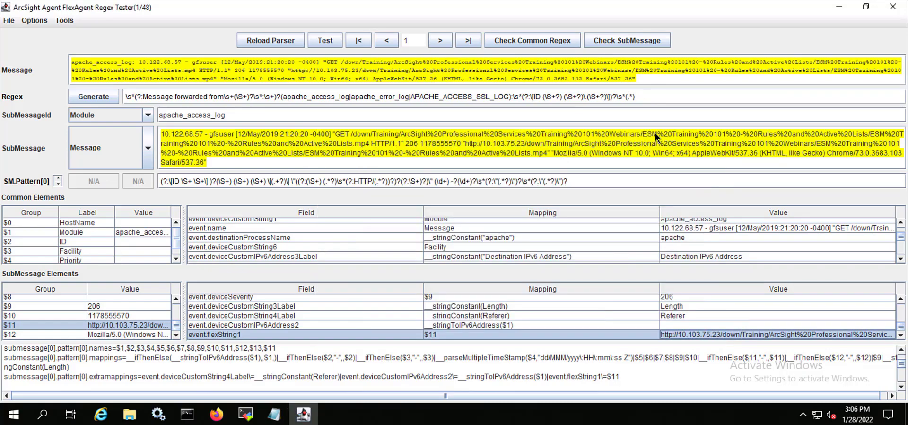
Replace $11 in the event.flexString1 extra mapping with __regexToken($11,"([^\\/]+\\/\\/[^\\/]+\\/[^\\/]+)") and test the parser
click(625, 377)
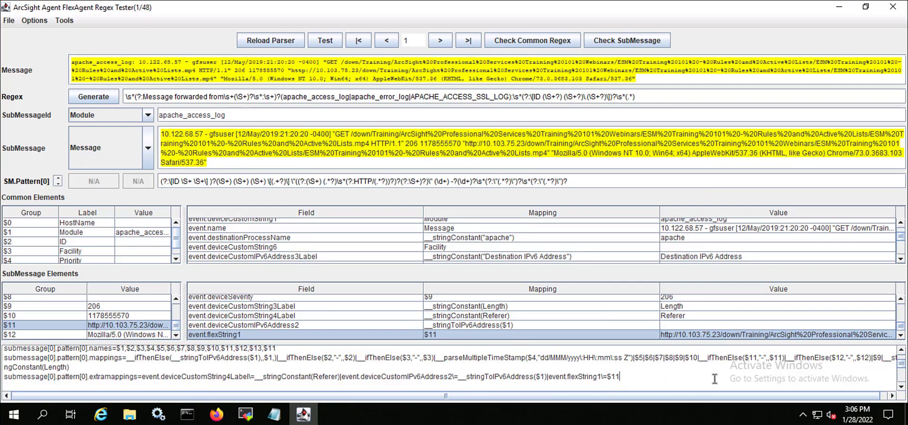
key(BackSpace)
key(BackSpace)
key(BackSpace)
text(__regexToken($11,"([^\/]+\/\/[^\/]+\/[^\/]+)"))
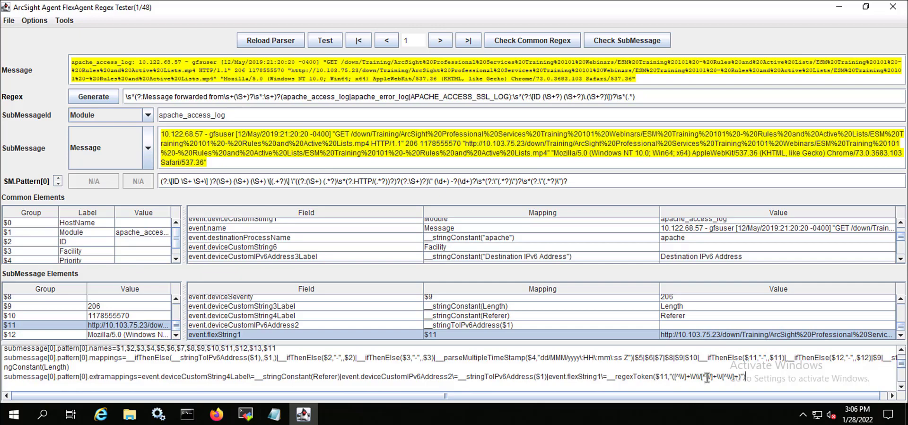
click(751, 379)
click(326, 42)
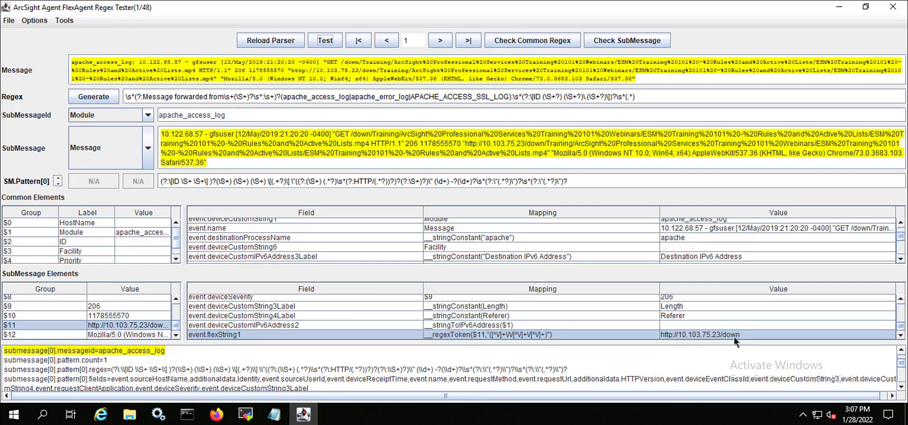
Review the edited extramappings line with the __regexToken operation in the tested parser text
click(901, 386)
click(901, 387)
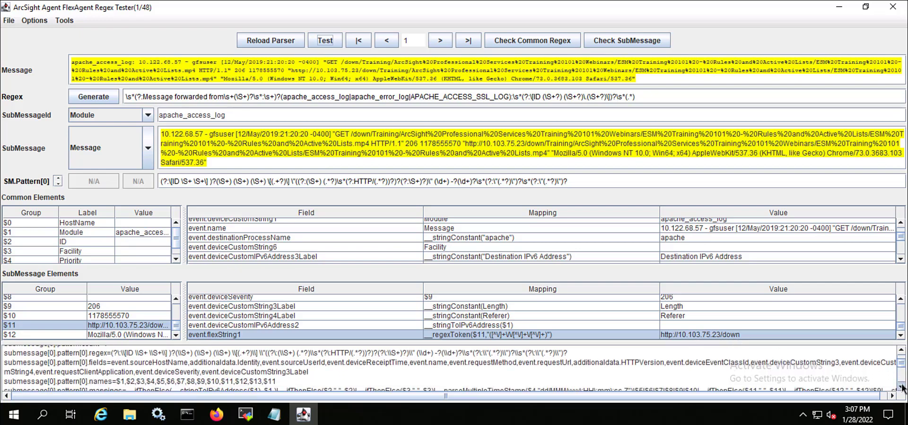
click(901, 387)
click(901, 387)
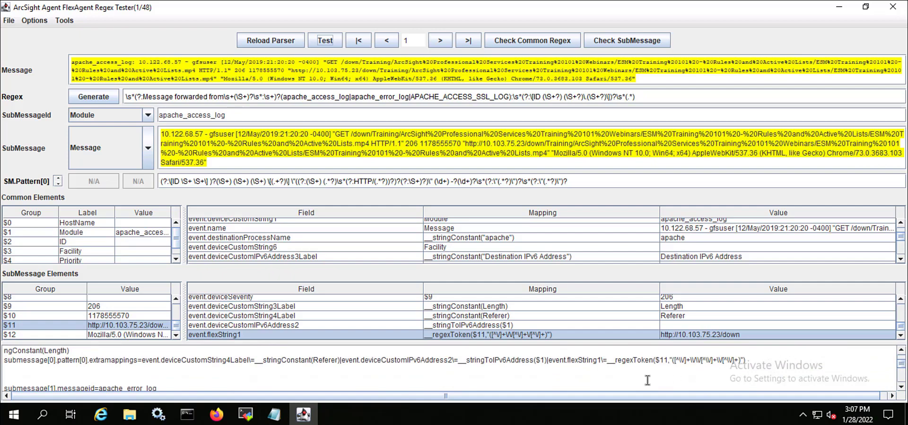
Switch to Firefox and search the FlexConnector Developer's Guide PDF for regextoken
click(218, 415)
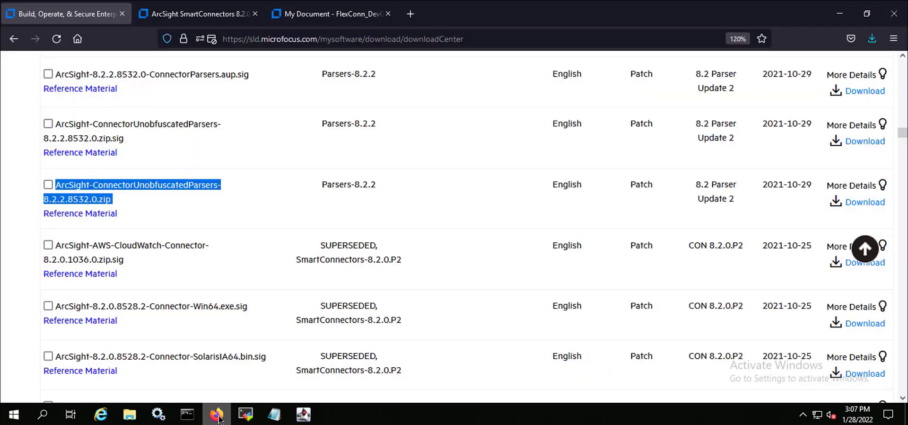
click(330, 18)
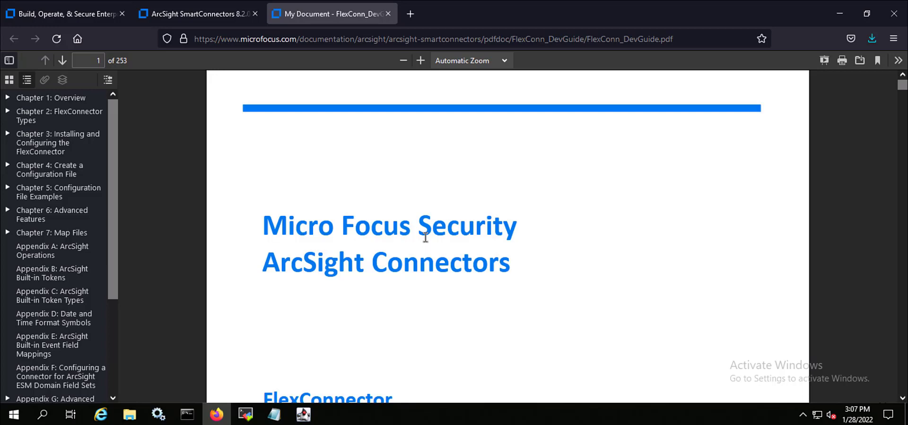
key(ctrl+f)
text(re)
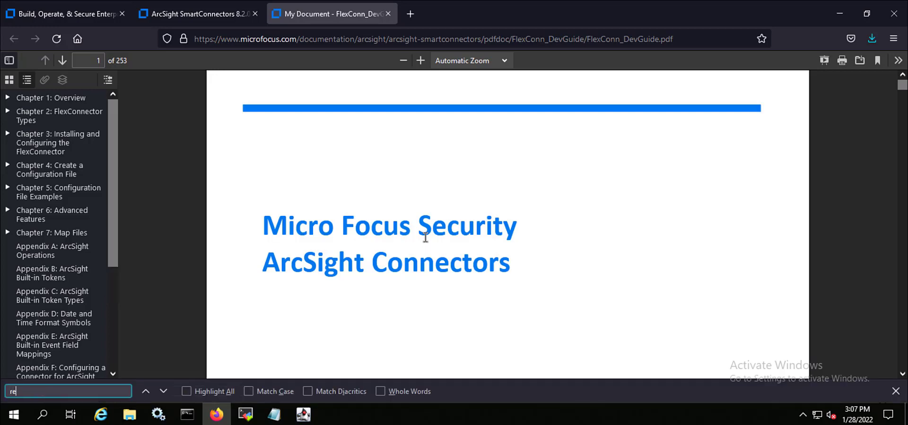
text(gex)
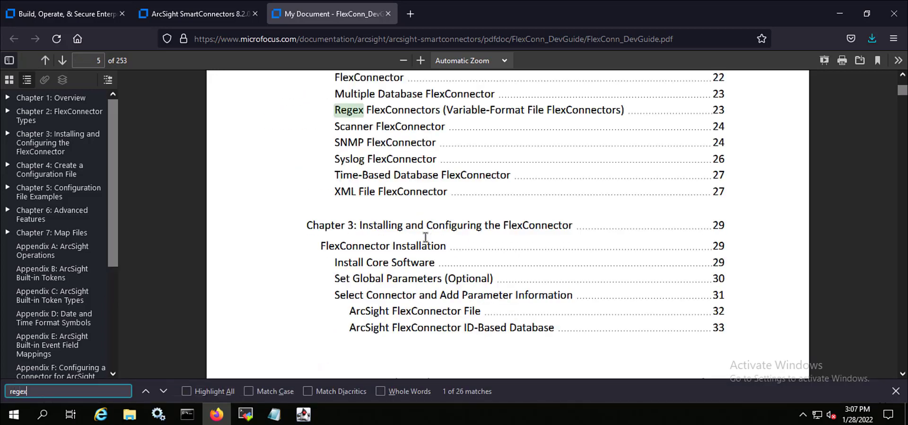
text(token)
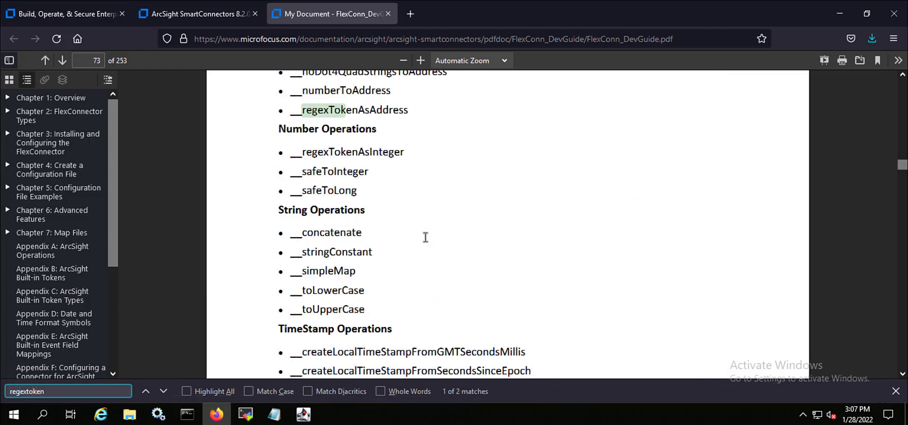
Go through the successive regextoken matches in the guide to examine the example configuration files
key(Return)
key(Return)
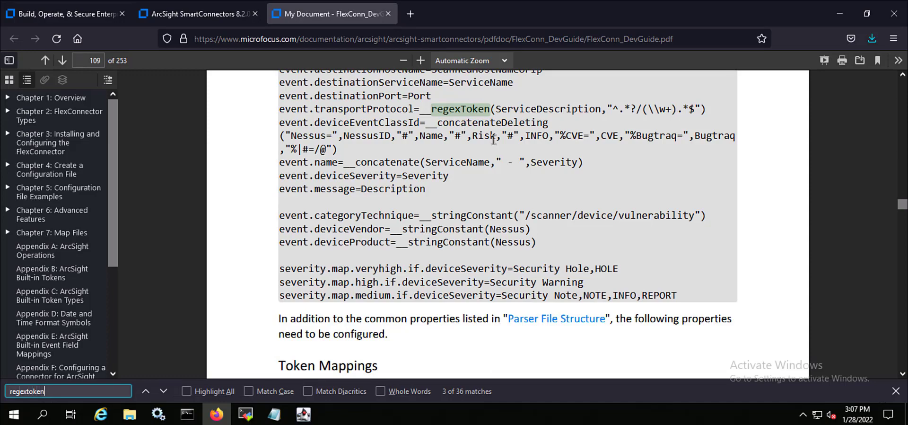
key(Return)
key(Return)
key(Return)
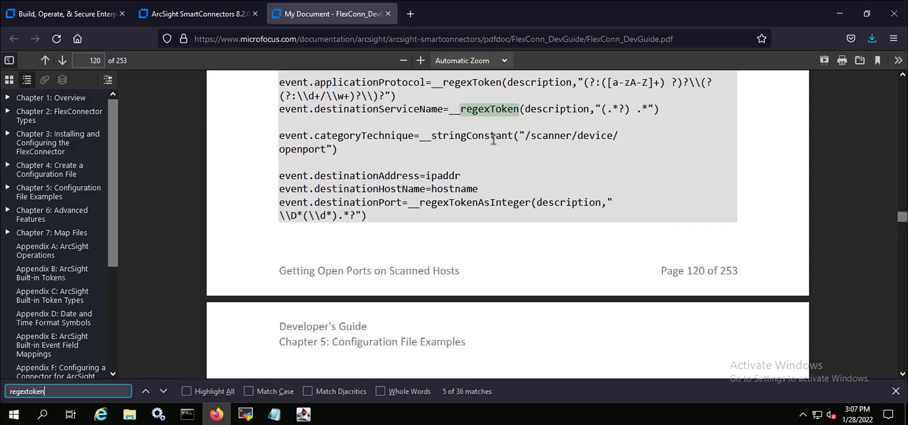
key(Return)
key(Return)
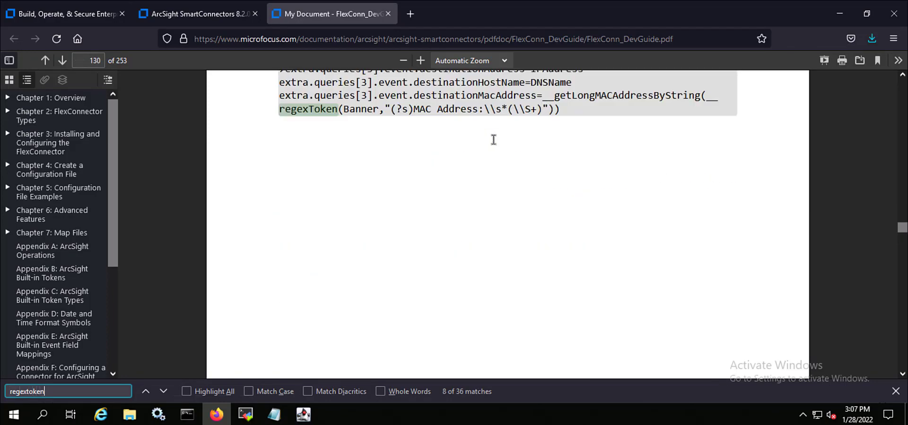
key(Return)
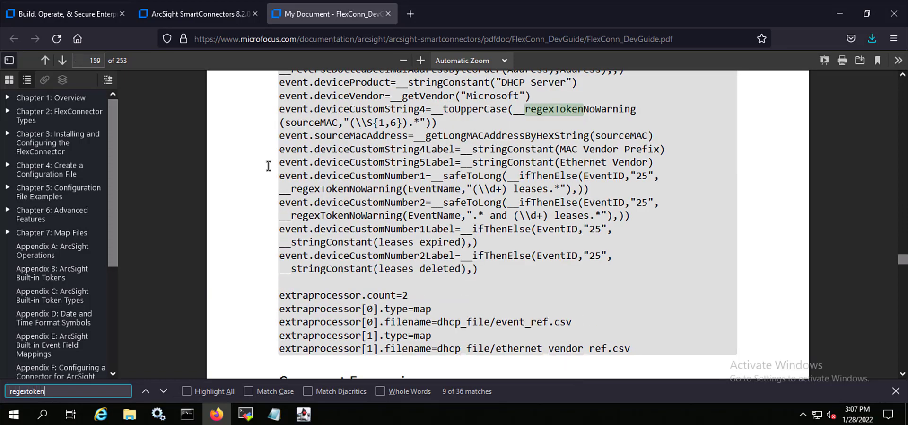
Open Appendix A: ArcSight Operations in the guide and examine the table of mapping operations
click(71, 110)
click(70, 99)
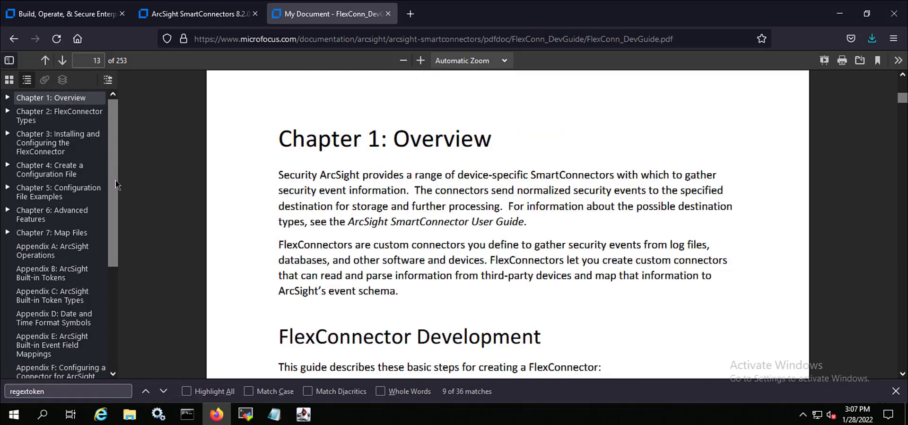
click(84, 255)
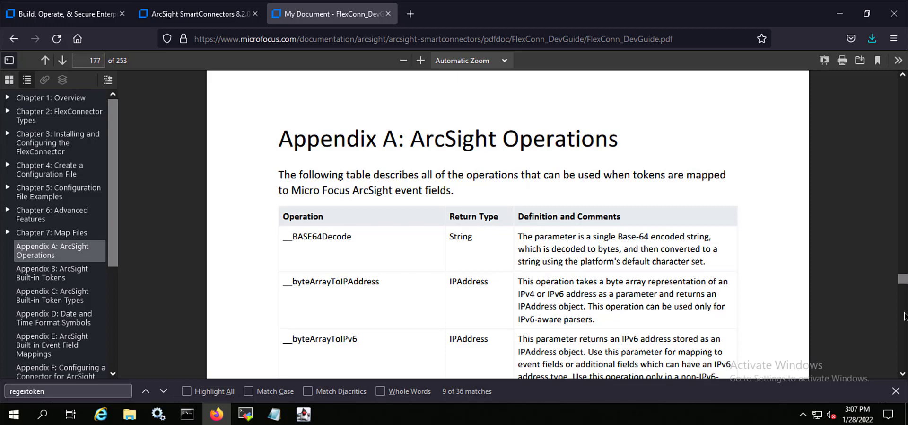
scroll(904, 316, down, 5)
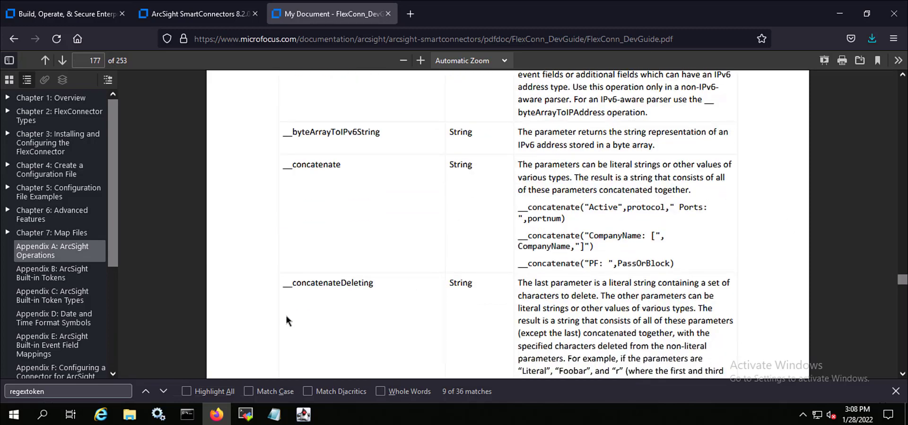
Return to the Regex Tester, append an event.flexString1Label extra mapping of __stringConstant(this is a parser override) after event.flexString1, and test the parser
click(305, 415)
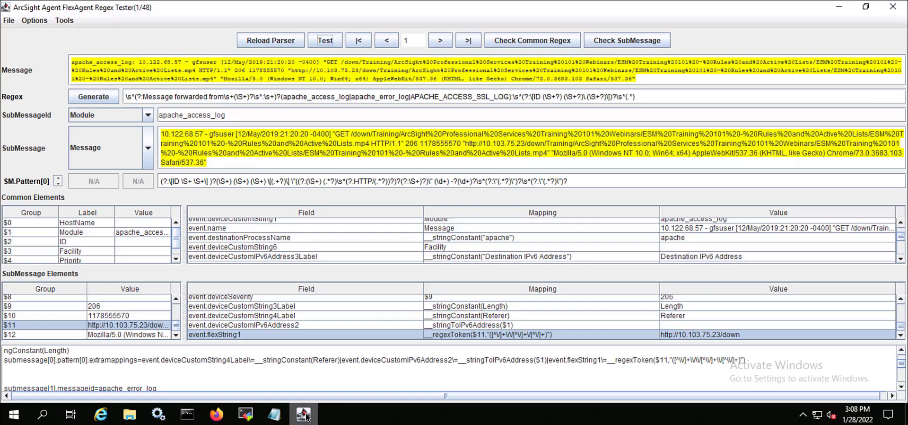
click(770, 360)
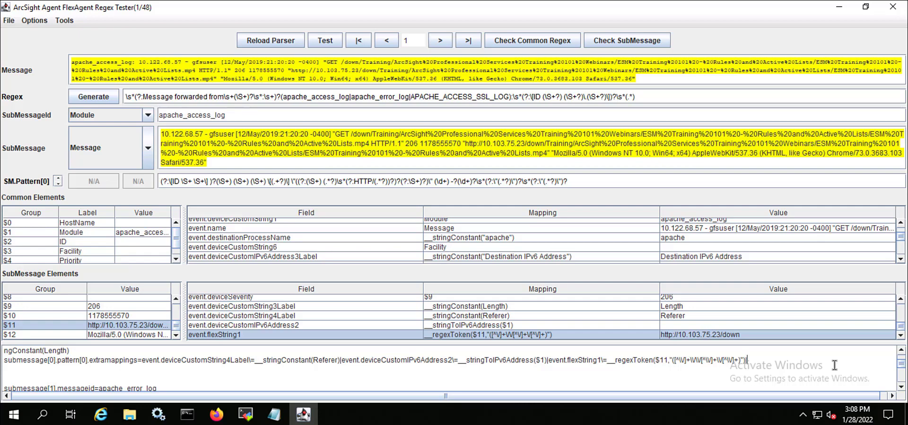
text(|event.flexString1=)
key(BackSpace)
text(Label=__stringConst)
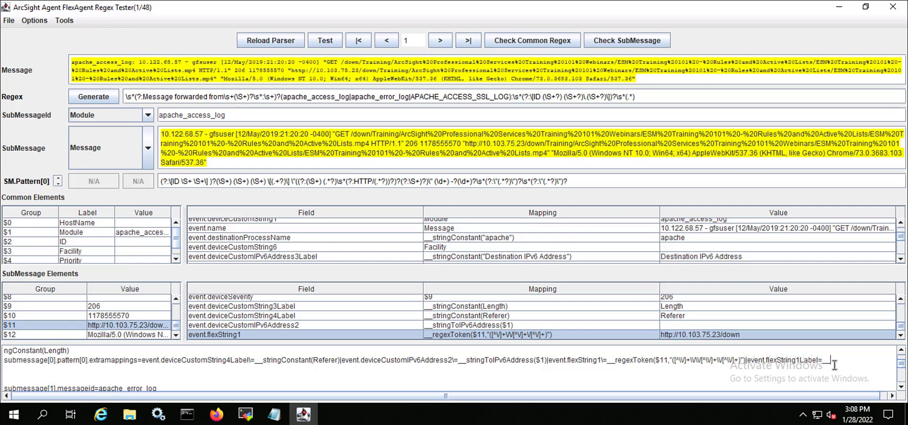
text(ant(this is)
key(Return)
text(pars)
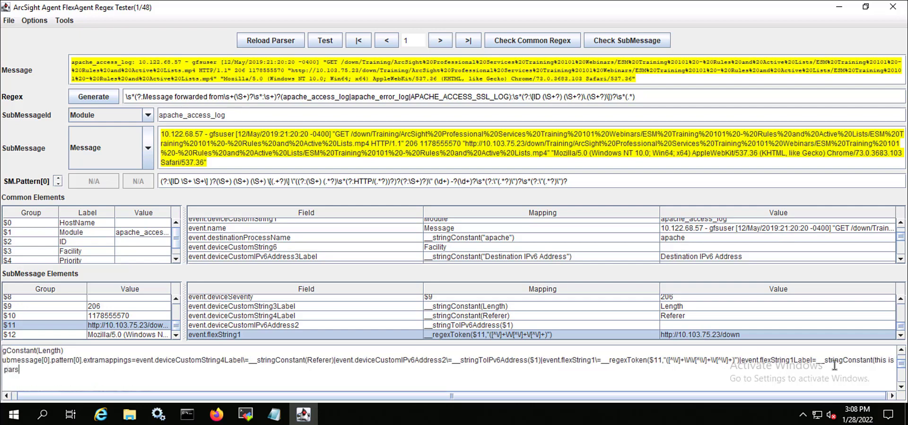
text(er override))
click(325, 41)
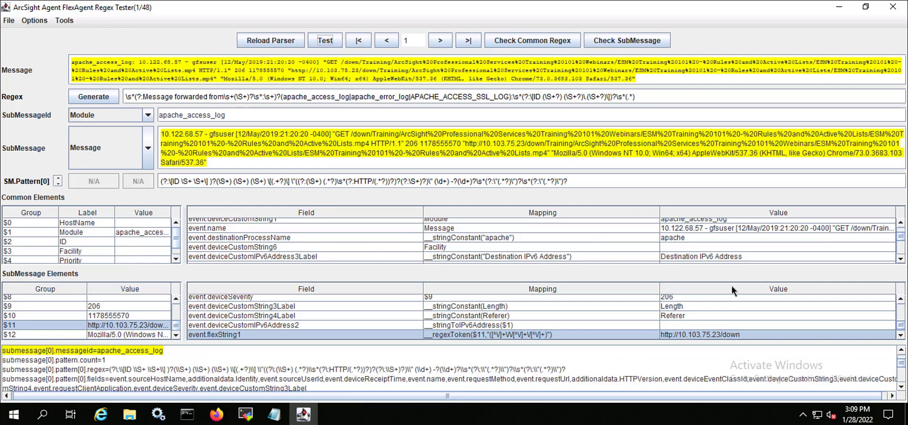
click(900, 334)
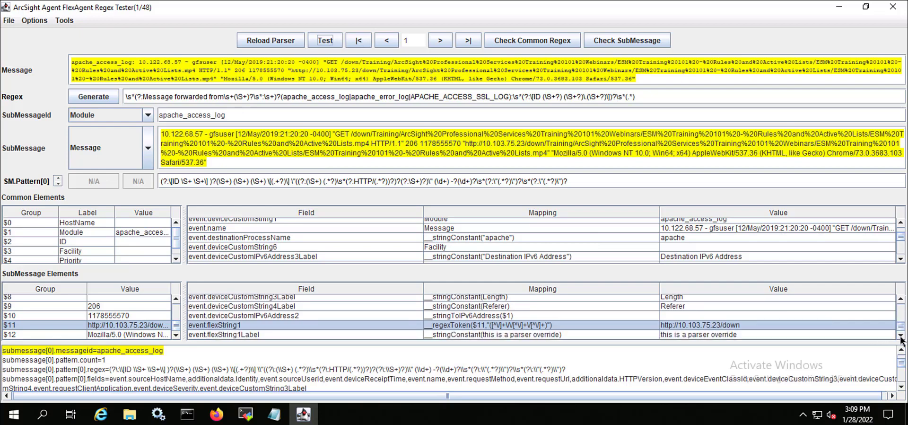
click(683, 335)
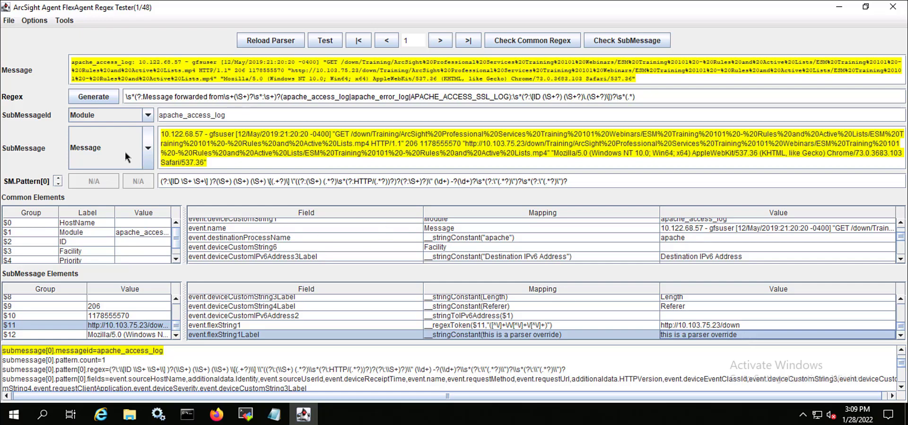
Save the FlexAgent regex file and close the Regex Tester
click(10, 22)
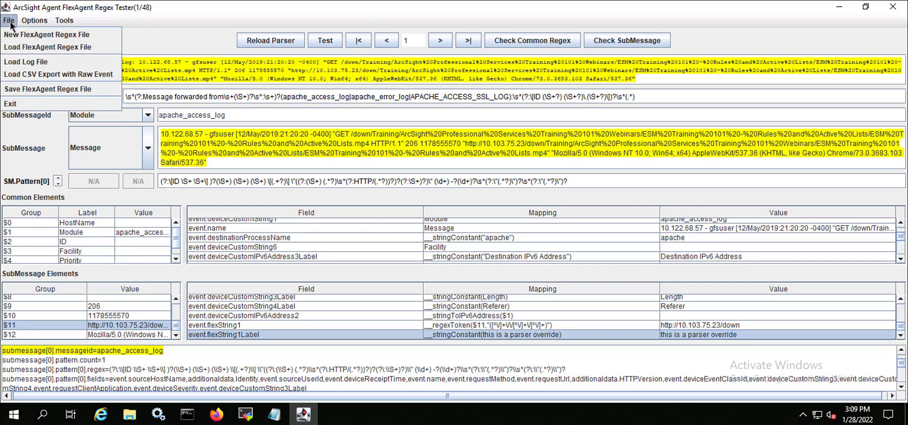
click(39, 91)
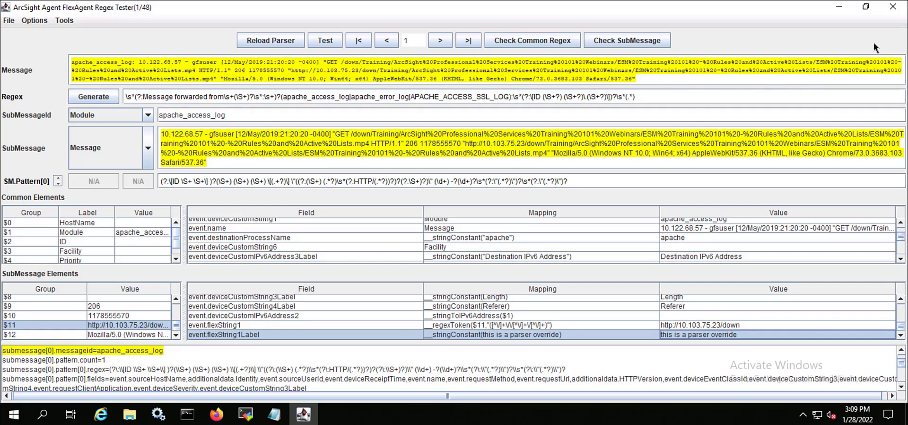
click(892, 10)
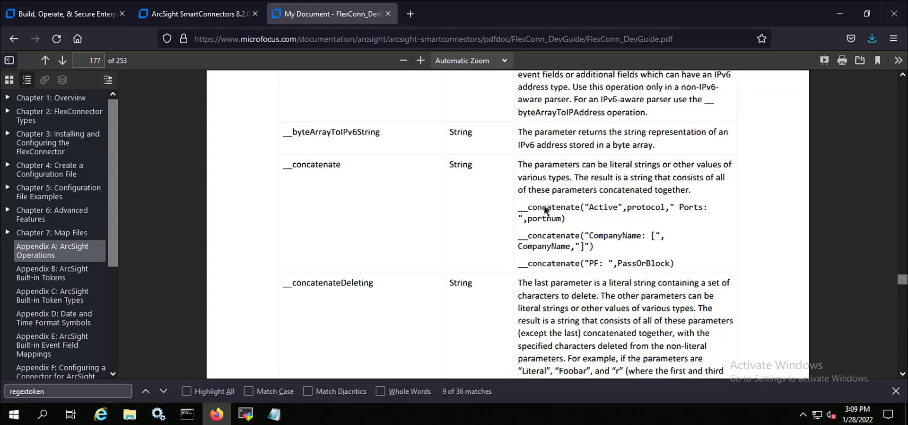
Open apache.subagent.sdkrfilereader.properties from the connector's current\parser folder in Notepad++
mouse_move(130, 414)
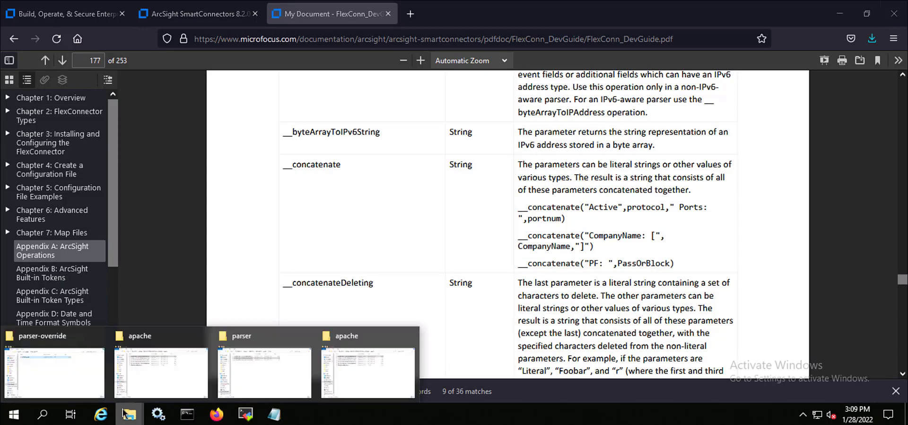
click(256, 374)
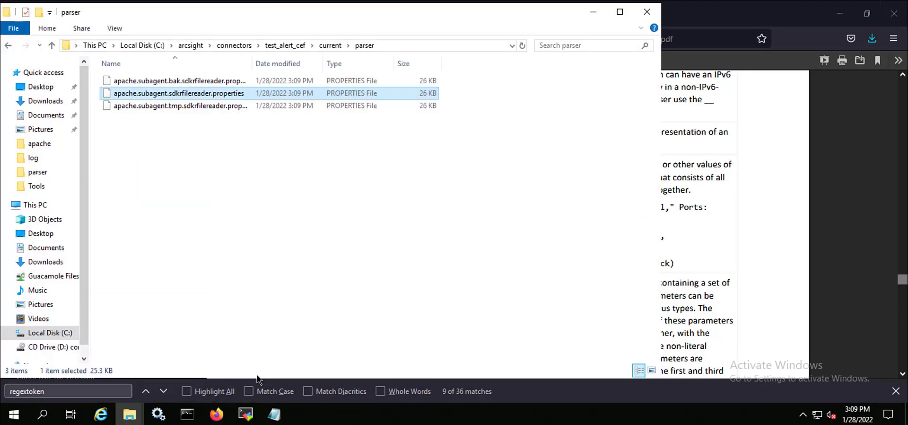
right_click(195, 92)
click(222, 139)
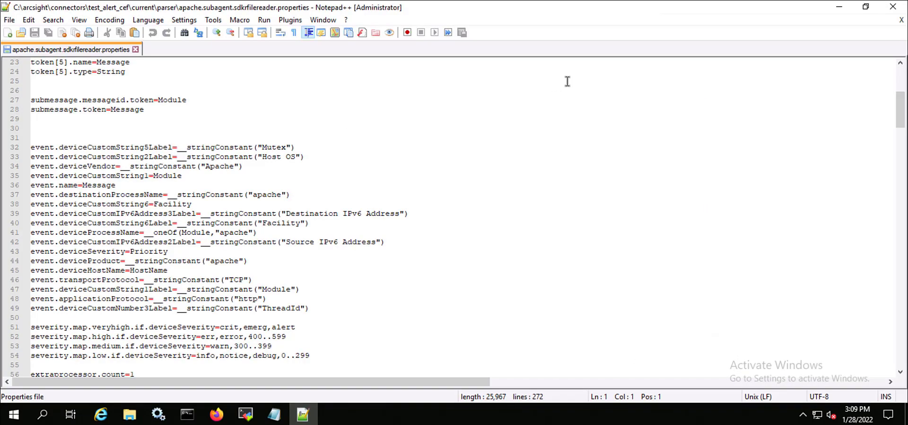
Search the properties file for override and move the Find dialog clear of the matching line
click(567, 81)
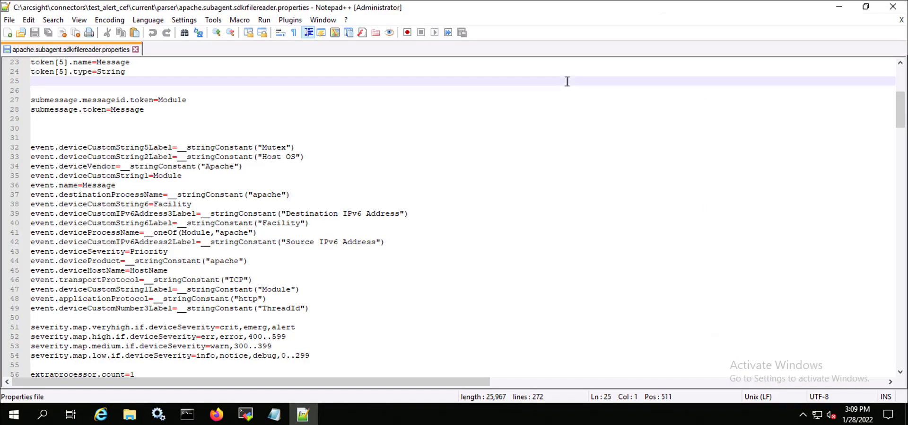
key(ctrl+f)
text(overrid)
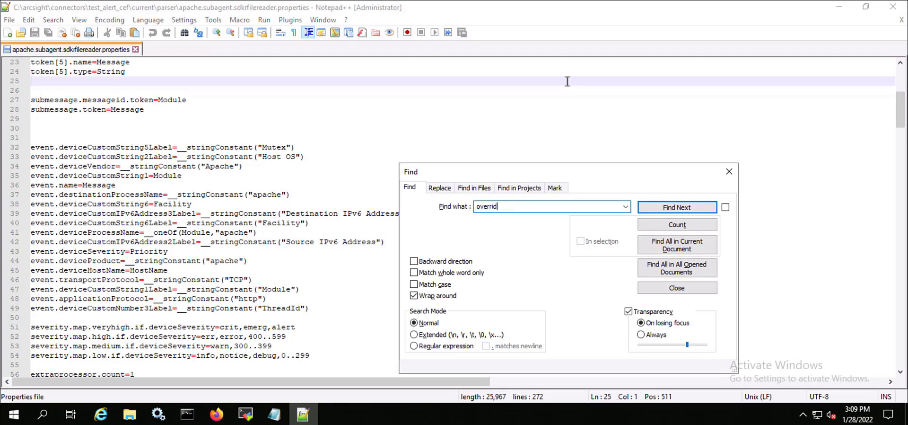
text(e)
key(Return)
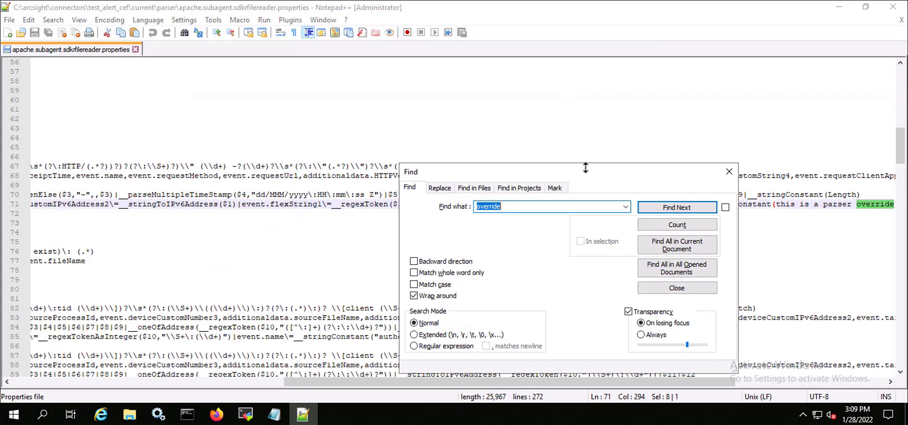
drag(588, 170, 597, 261)
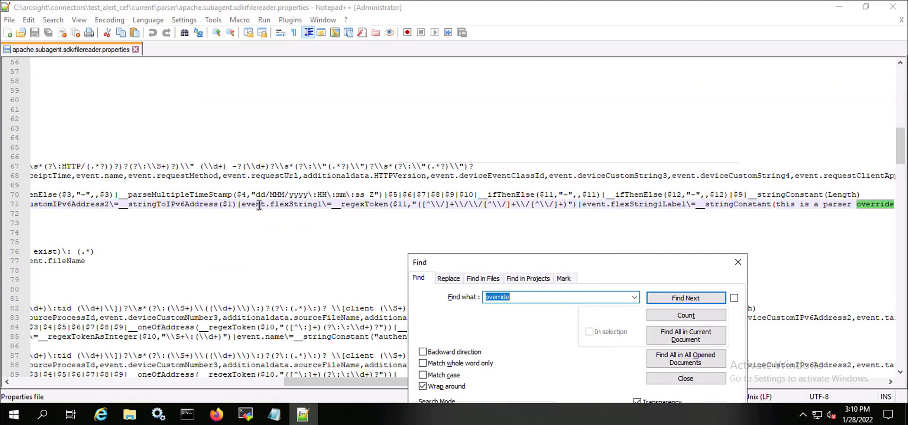
Read through the event.flexString1 and event.flexString1Label extra mappings on line 71, and close the Find dialog and Notepad++
drag(246, 205, 636, 194)
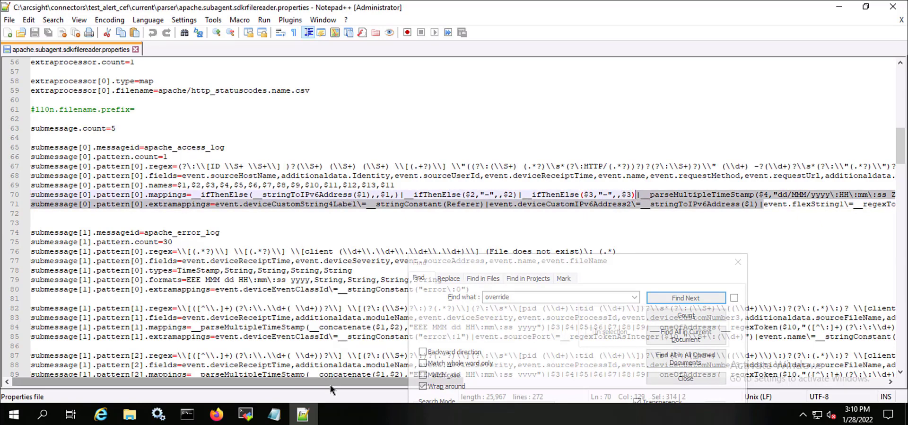
drag(389, 381, 557, 379)
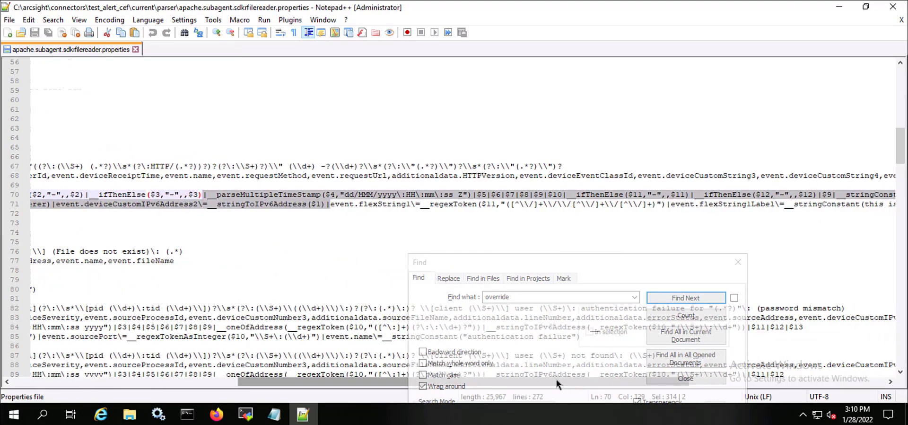
click(422, 220)
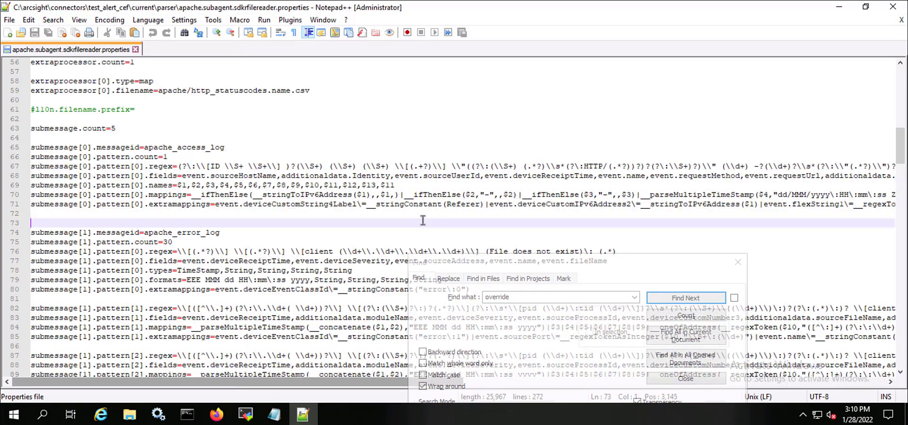
click(787, 201)
key(Right)
key(Right)
key(Right)
key(Right)
key(Right)
key(Right)
key(Right)
key(Right)
key(Right)
key(Right)
key(Right)
key(Right)
key(Right)
key(Right)
key(Right)
key(Right)
key(Right)
key(Right)
key(Right)
key(Right)
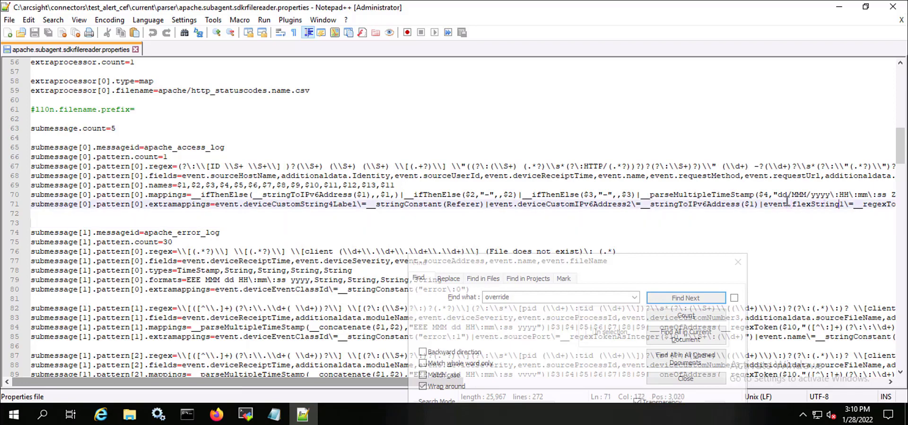
key(Right)
key(Right)
key(Right)
key(Right)
key(Right)
key(Right)
key(Right)
key(Right)
key(Right)
key(Right)
key(Right)
key(Right)
key(Right)
key(Right)
key(Right)
key(Right)
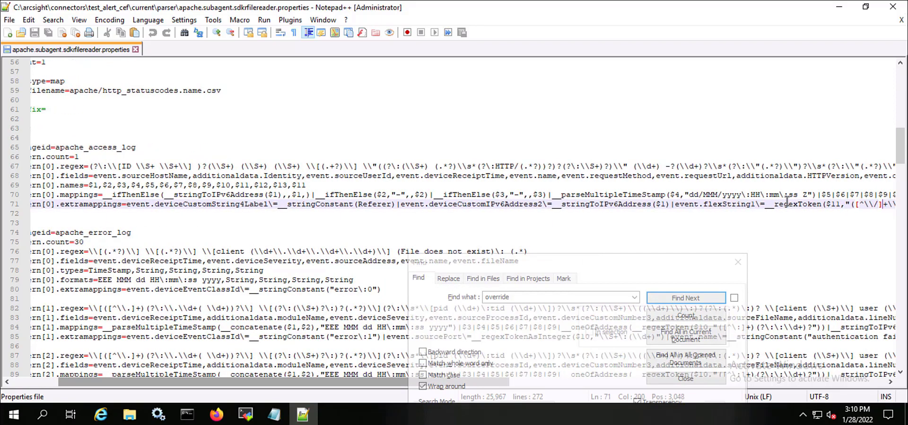
key(Right)
key(Right)
key(Right)
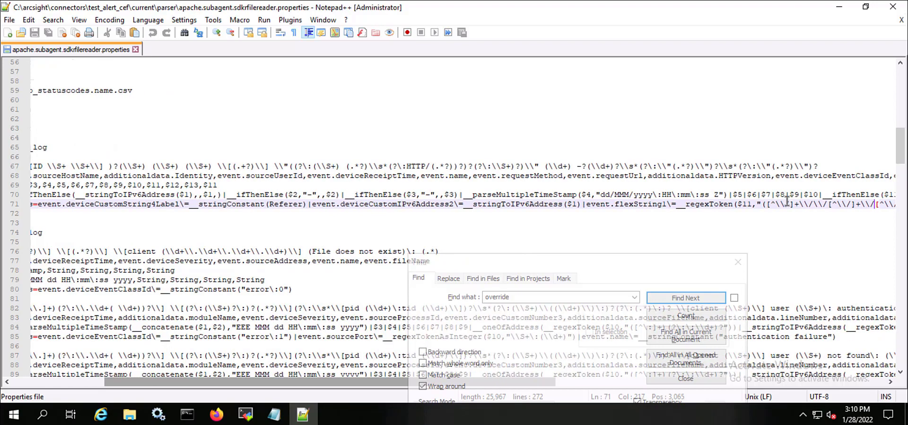
key(Right)
key(Right)
key(Right)
key(Right)
key(Right)
key(Right)
key(Right)
key(Right)
key(Right)
key(Right)
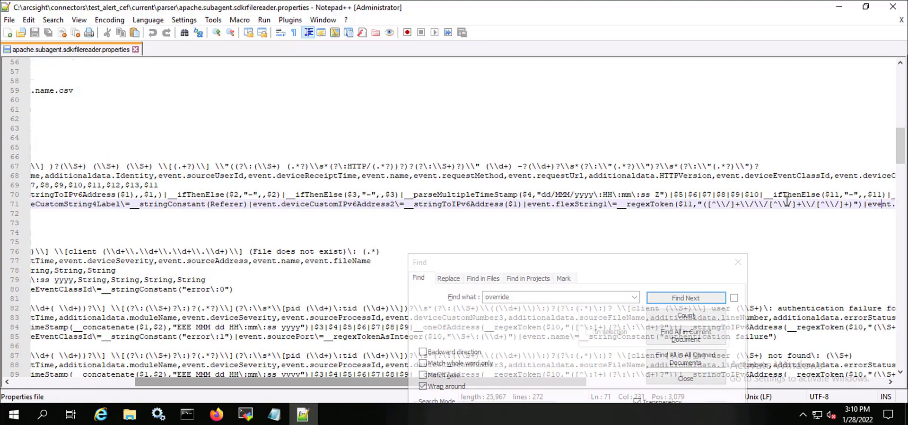
key(Right)
key(Right)
key(Right)
key(Right)
key(Right)
key(Right)
key(Right)
key(Right)
key(Right)
key(Right)
key(Right)
key(Right)
key(Right)
key(Right)
key(Right)
key(Right)
key(Right)
key(Right)
key(Right)
key(Right)
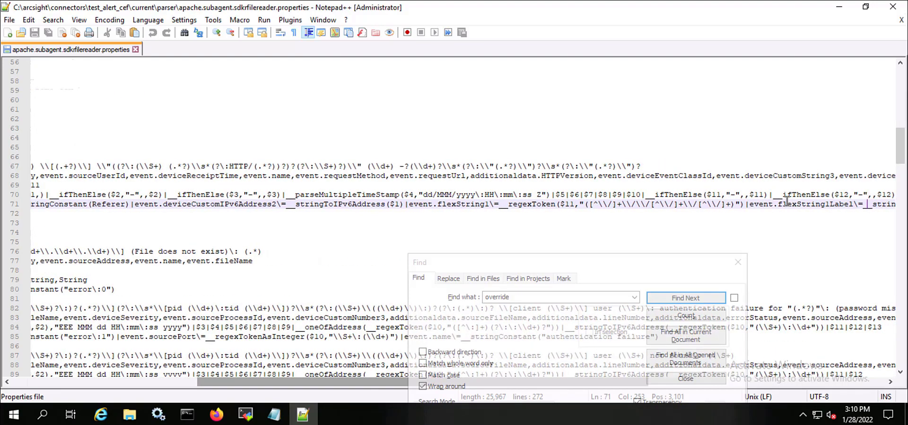
key(Right)
key(Right)
key(Right)
key(Right)
key(Right)
key(Right)
key(Right)
key(Right)
key(Right)
key(Right)
key(Right)
key(Right)
key(Right)
key(Right)
key(Right)
key(Right)
key(Right)
key(Right)
key(Right)
key(Right)
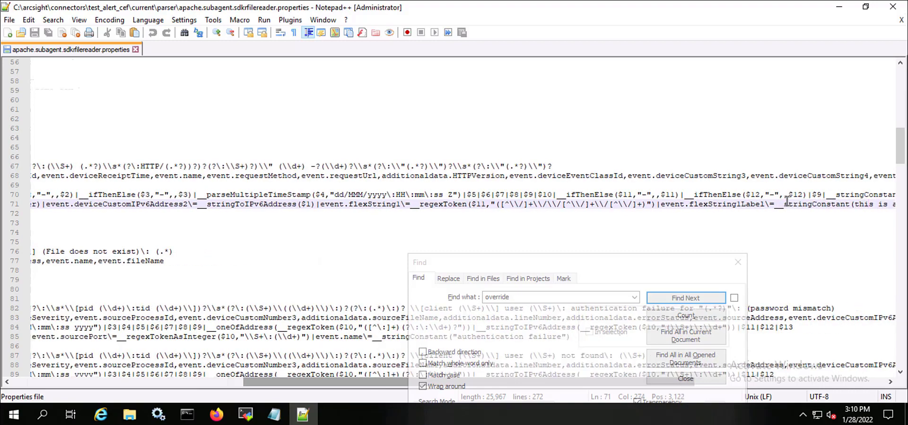
key(Right)
key(Right)
key(Right)
key(Right)
key(Right)
key(Right)
key(Right)
key(Right)
key(Right)
key(Right)
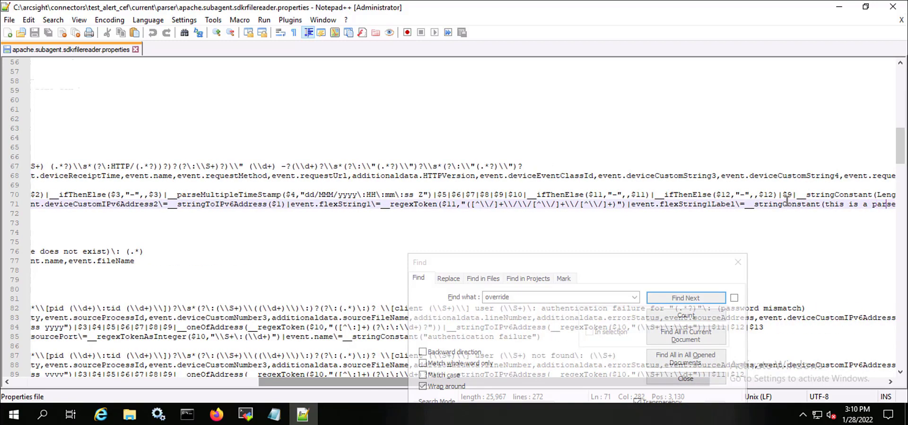
key(Right)
key(Right)
key(Right)
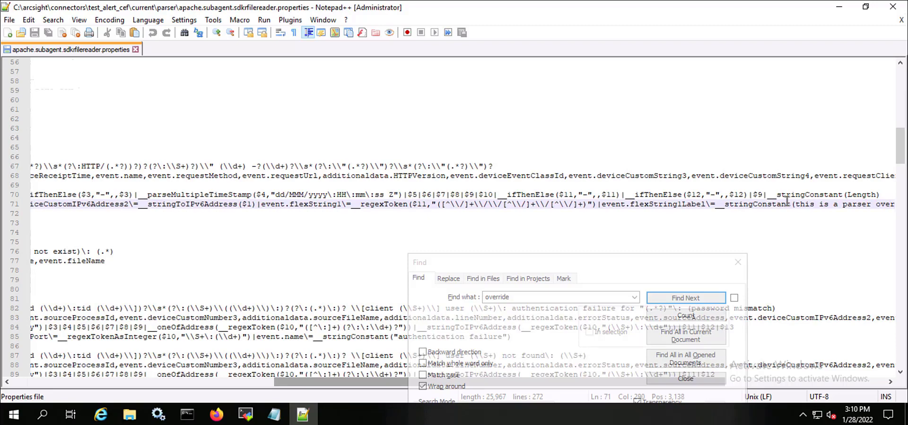
click(737, 261)
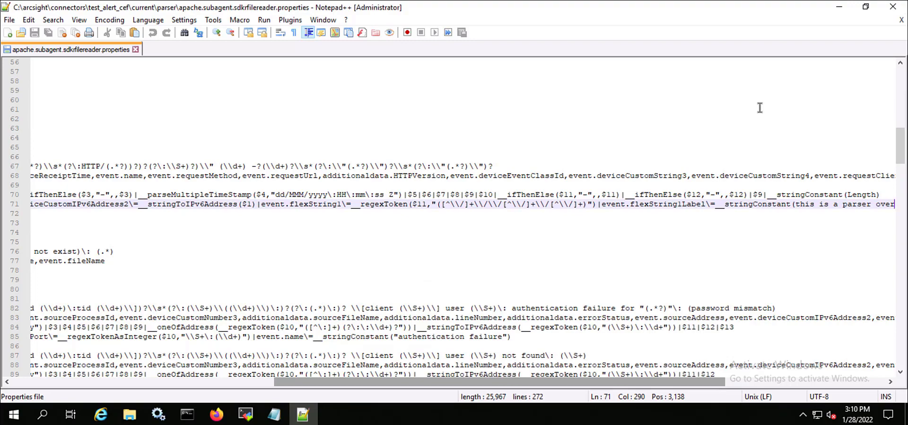
click(894, 7)
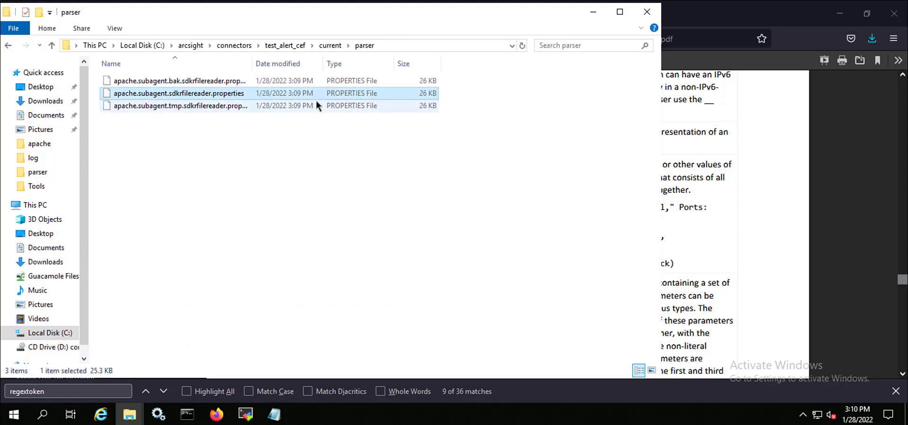
Open the fcp folder under the connector's current\user\agent directory in File Explorer
click(332, 46)
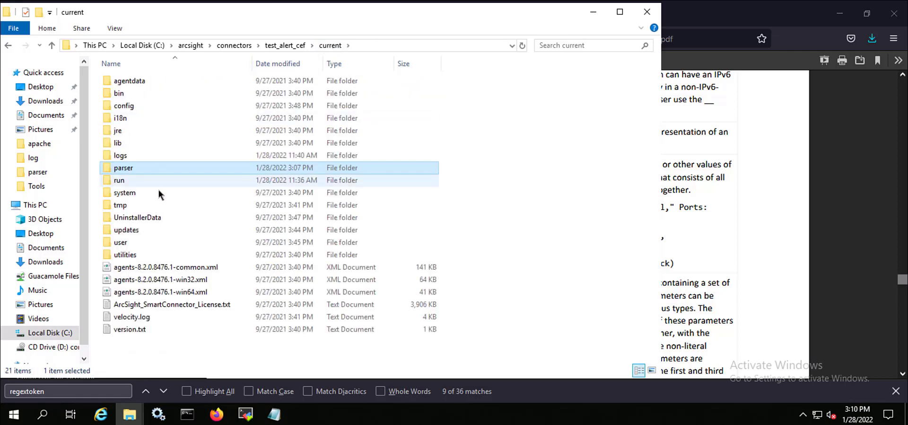
double_click(151, 242)
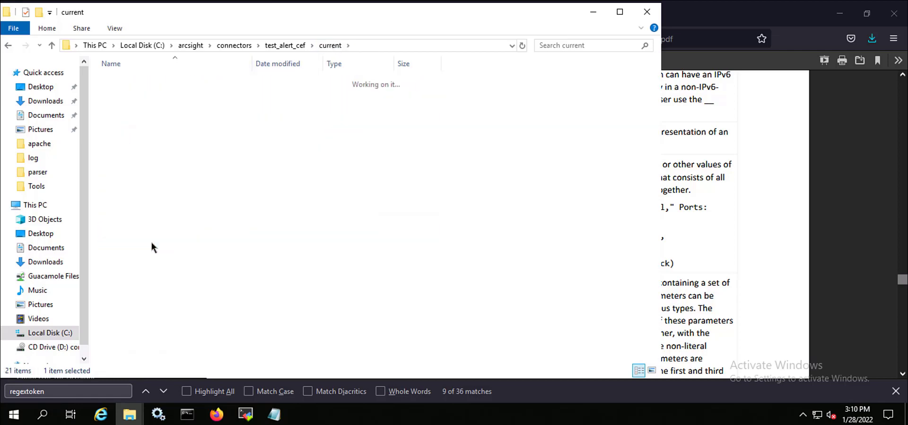
double_click(152, 81)
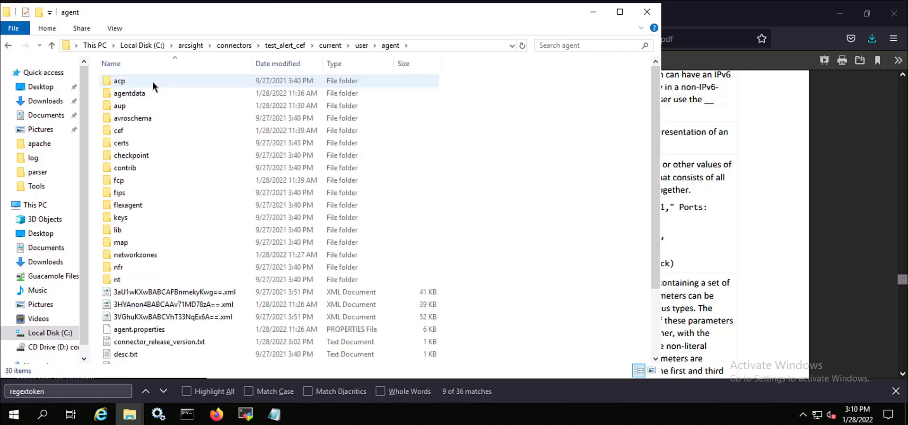
double_click(138, 181)
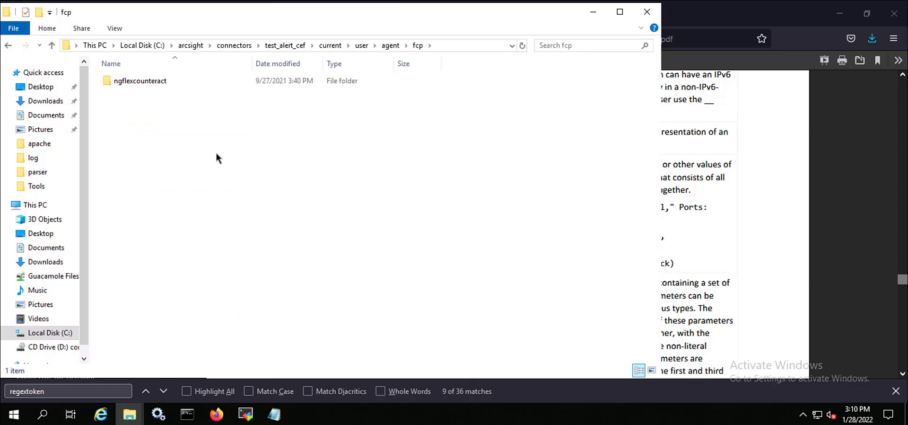
Check the apache folder's name inside the downloaded ArcSight-ConnectorUnobfuscatedParsers-8.2.2.8532.0 folder and reopen that apache folder
click(132, 419)
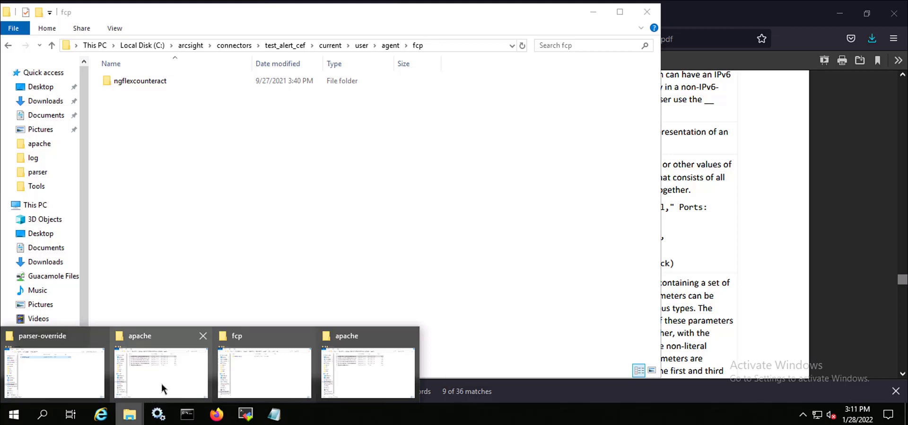
click(348, 369)
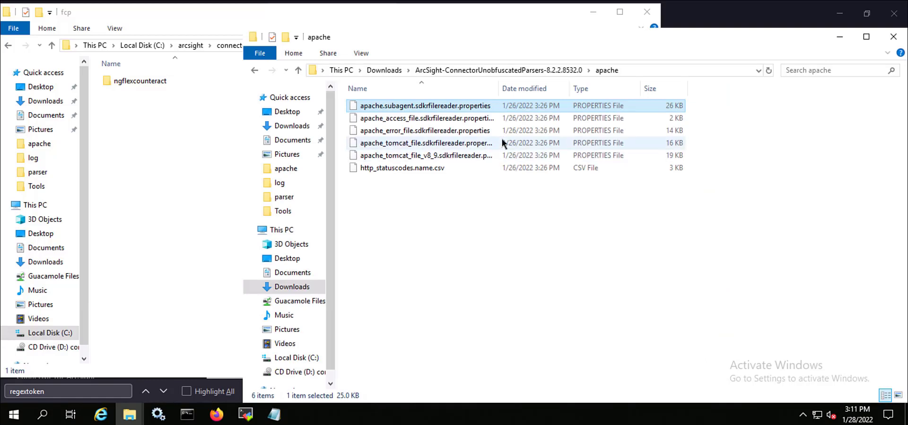
click(552, 71)
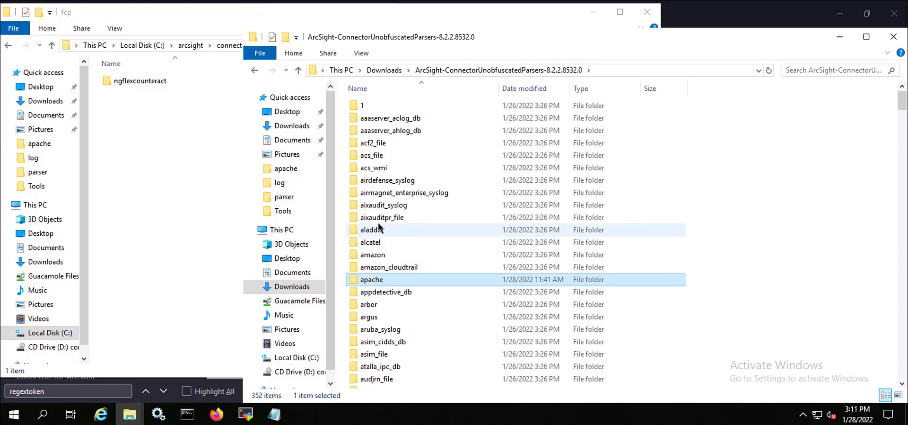
double_click(393, 280)
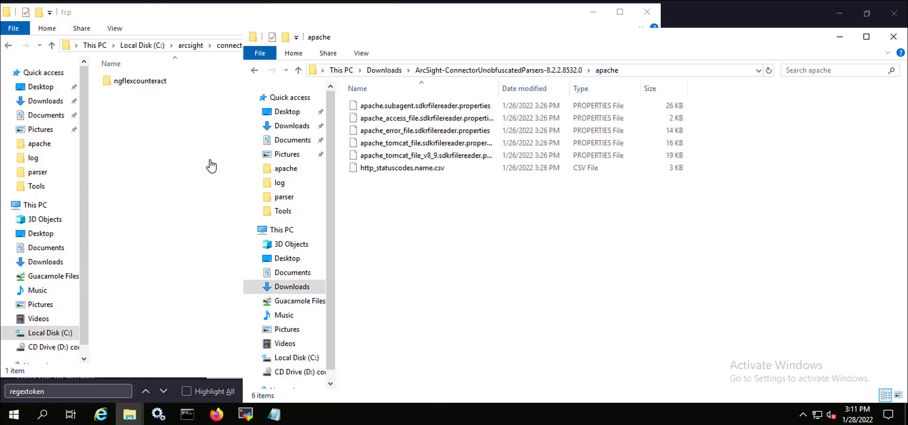
Create a folder named apache in the connector's fcp folder and paste the copied apache.subagent.sdkrfilereader.properties file into it
click(195, 163)
right_click(194, 163)
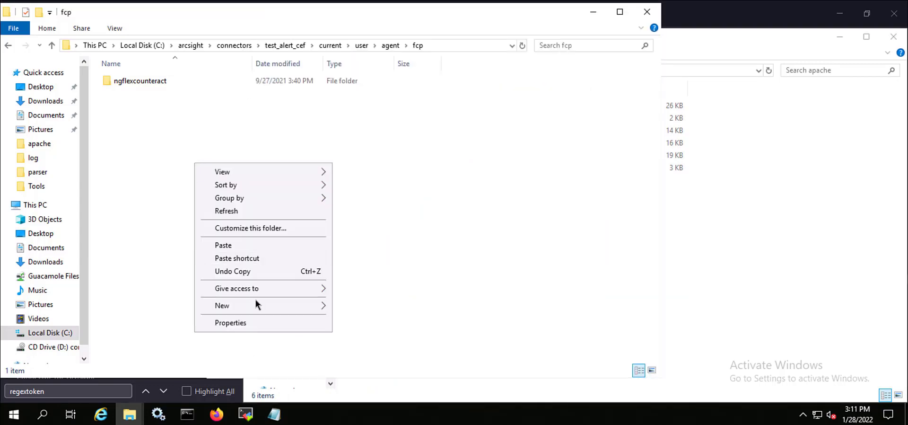
mouse_move(261, 305)
click(366, 309)
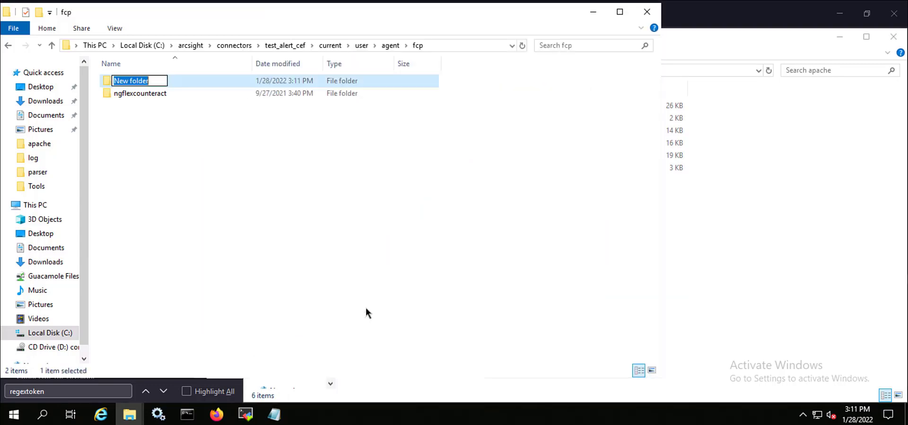
text(apache)
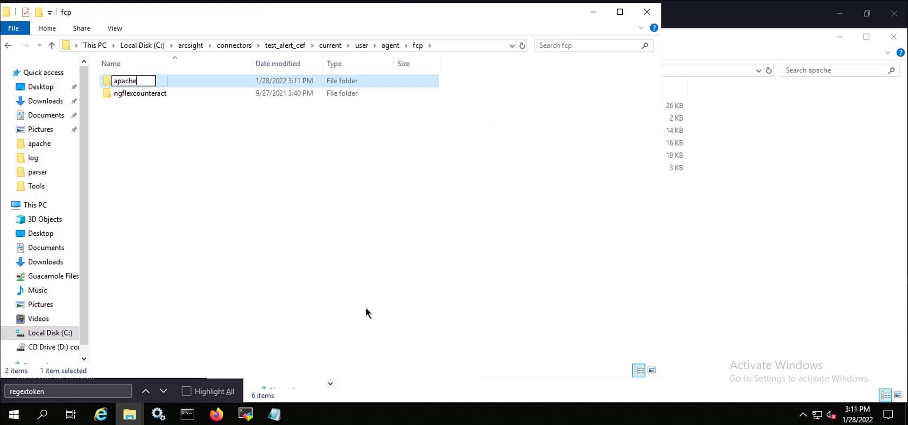
key(Return)
key(Return)
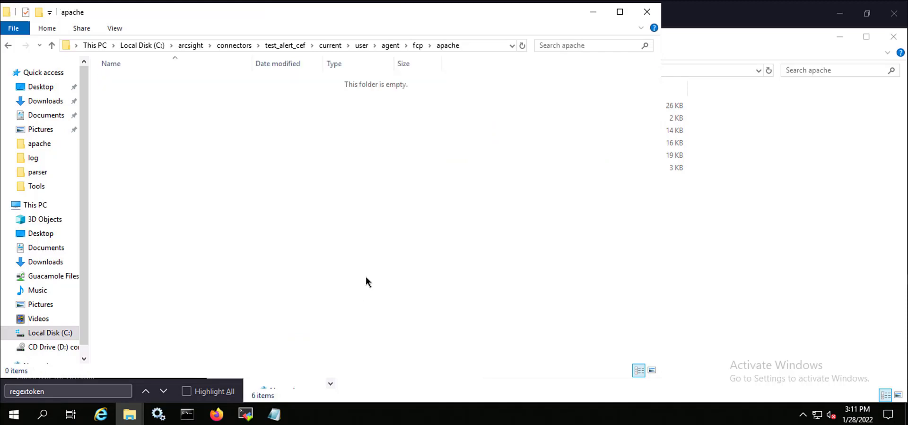
key(ctrl+v)
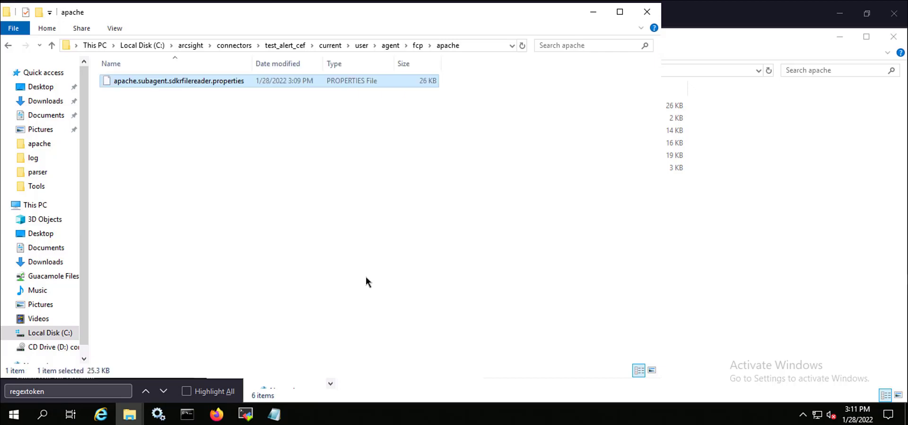
click(367, 281)
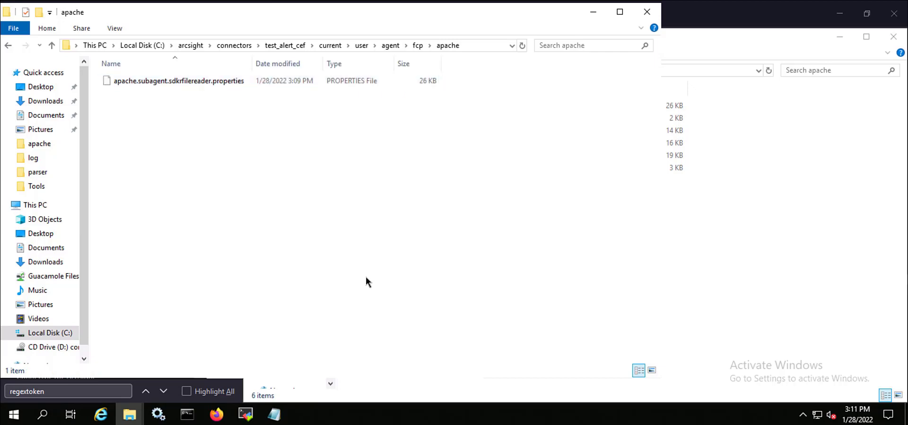
Delete agent.log from the connector's current\logs folder
click(337, 46)
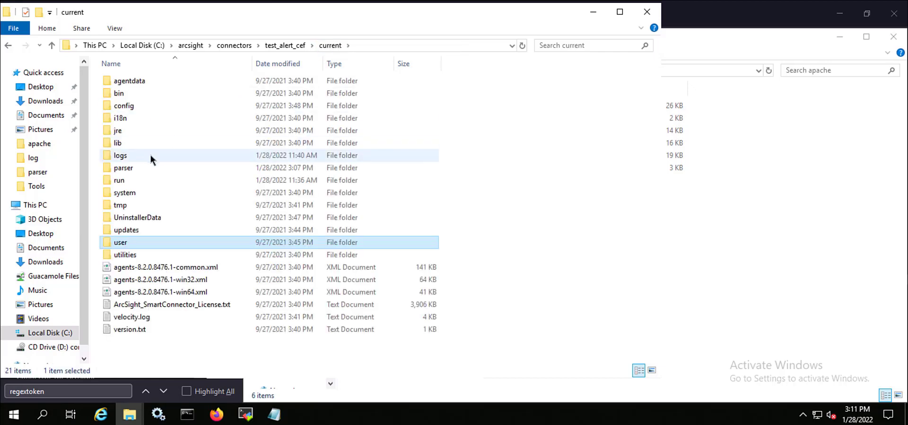
double_click(150, 156)
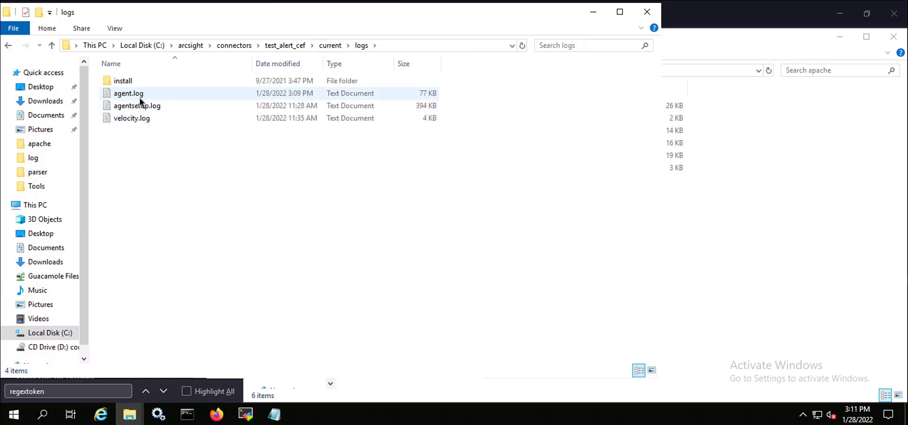
click(141, 101)
key(Delete)
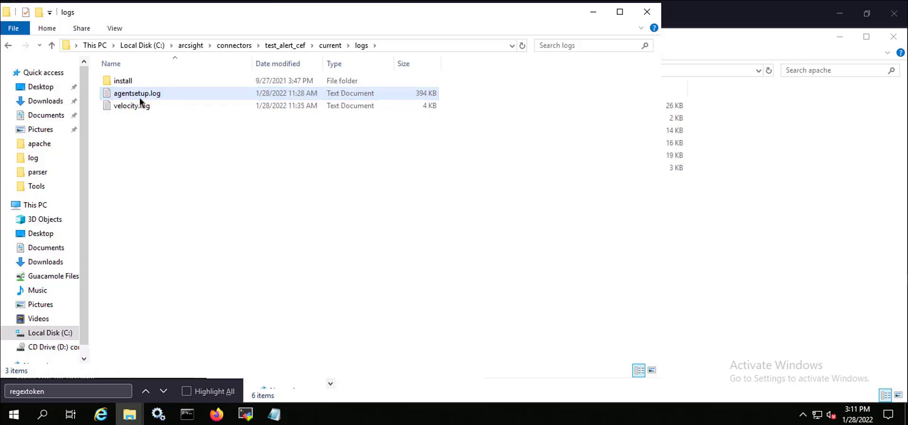
Return to the connector's current folder, check the apache-access file in Downloads\parser-override, and switch to the Command Prompt
click(334, 44)
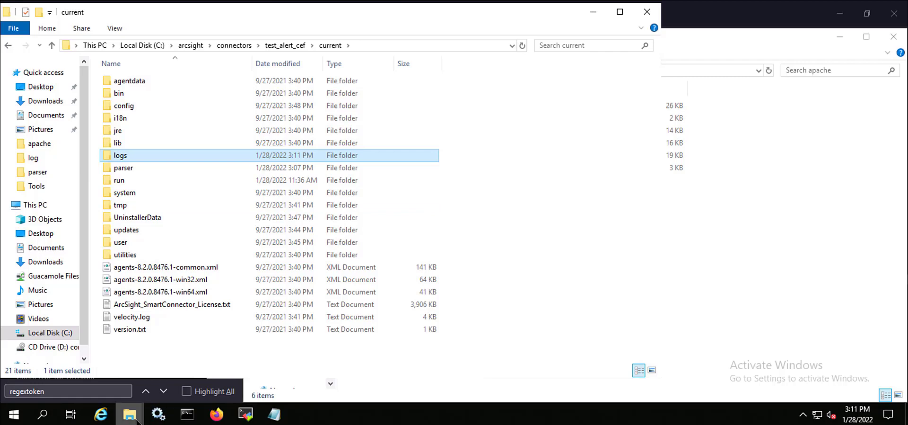
mouse_move(137, 421)
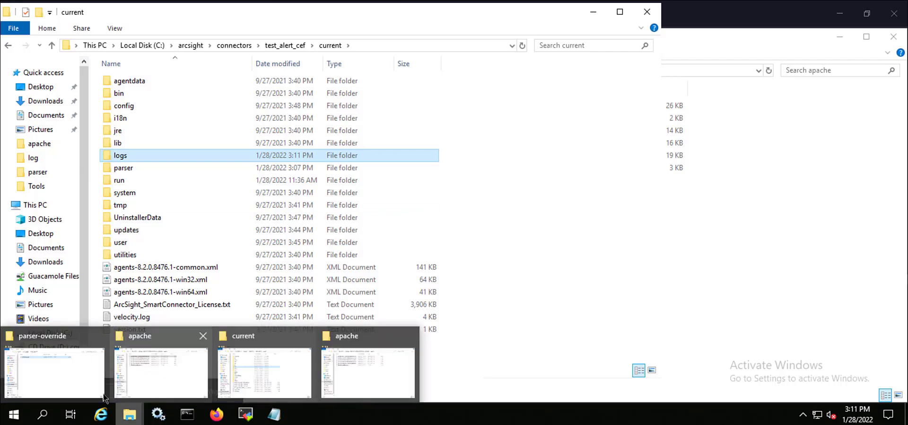
click(64, 376)
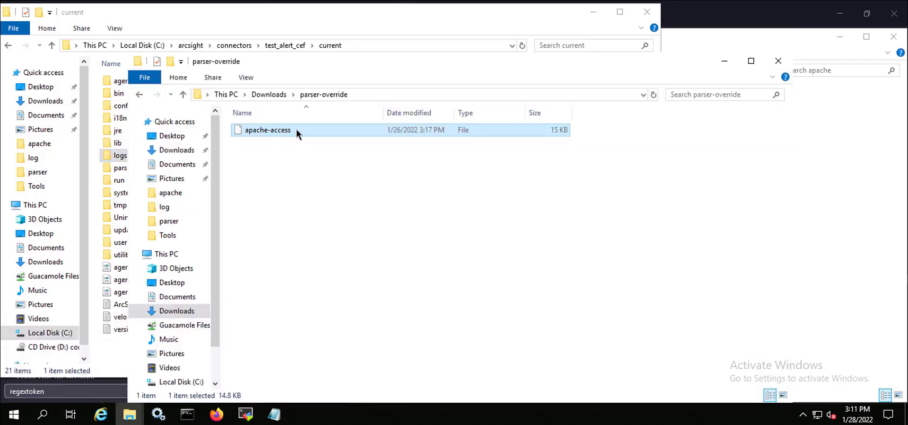
click(724, 61)
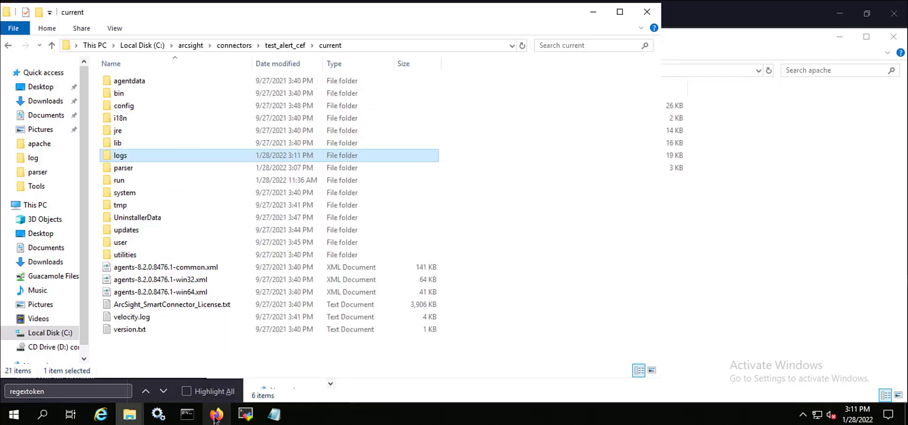
click(187, 414)
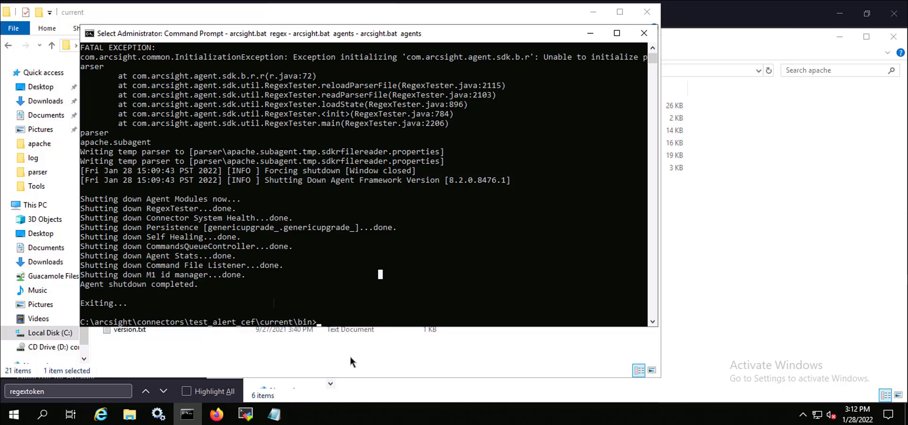
Start the connector from its current\bin folder with the command arcsight agents
text(arcsight)
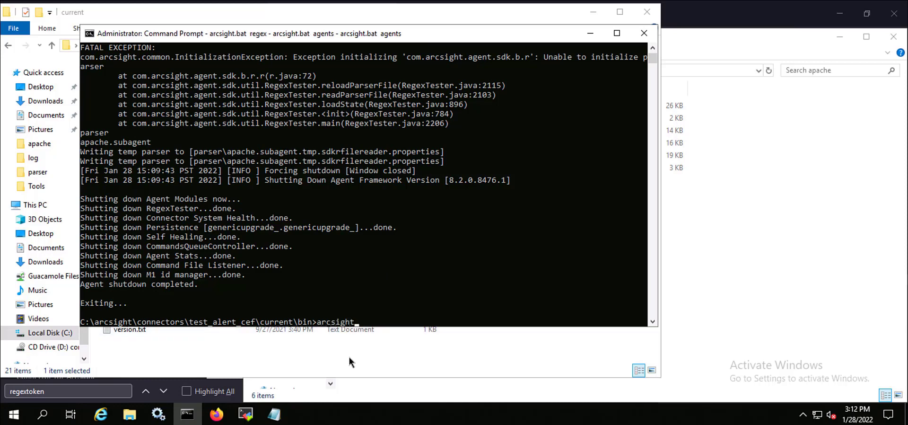
text( agents)
key(Return)
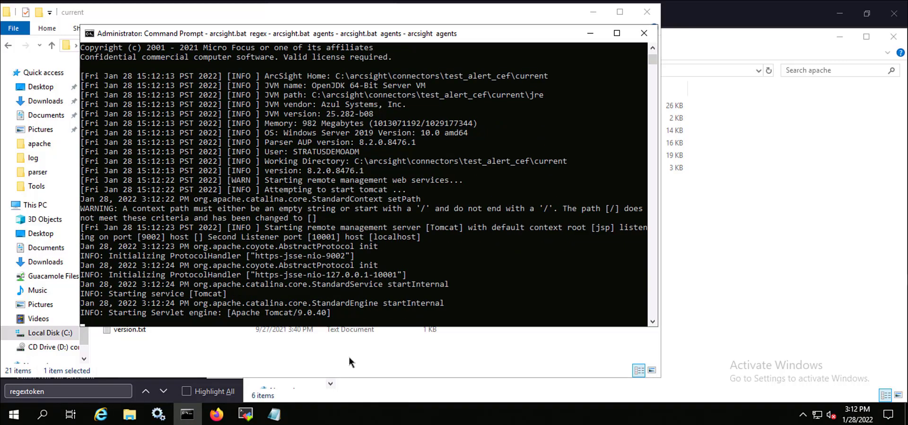
Open agent.log from the connector's current\logs folder in Notepad++
click(348, 362)
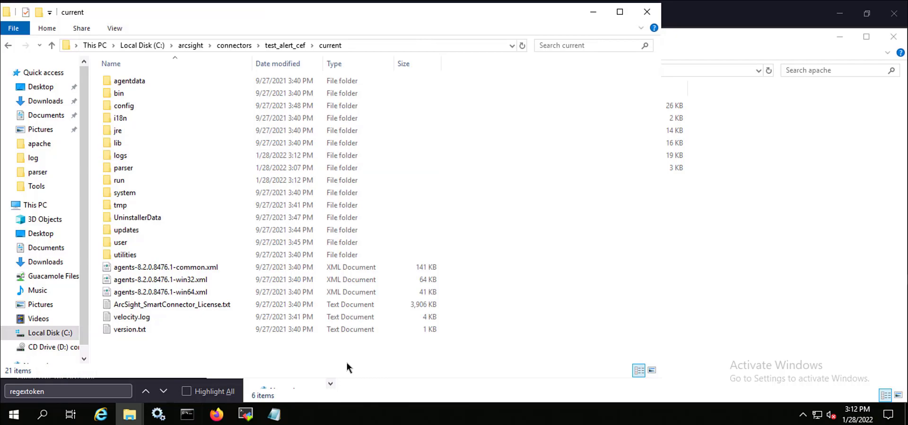
click(137, 158)
double_click(137, 158)
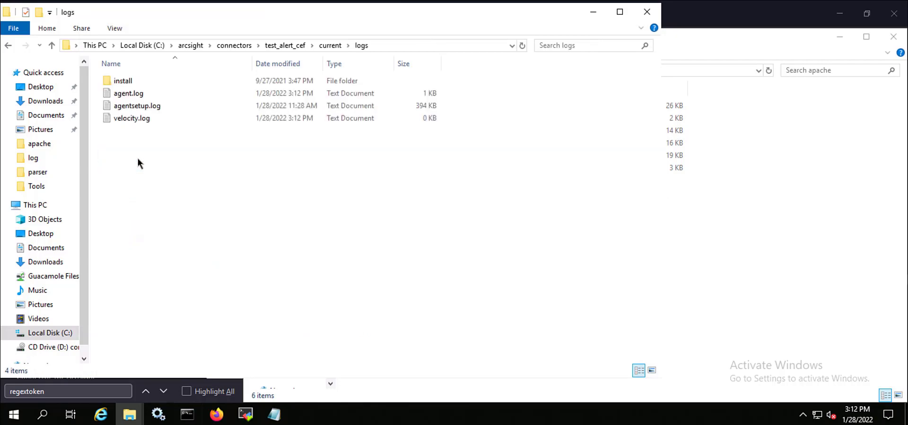
click(147, 93)
right_click(147, 93)
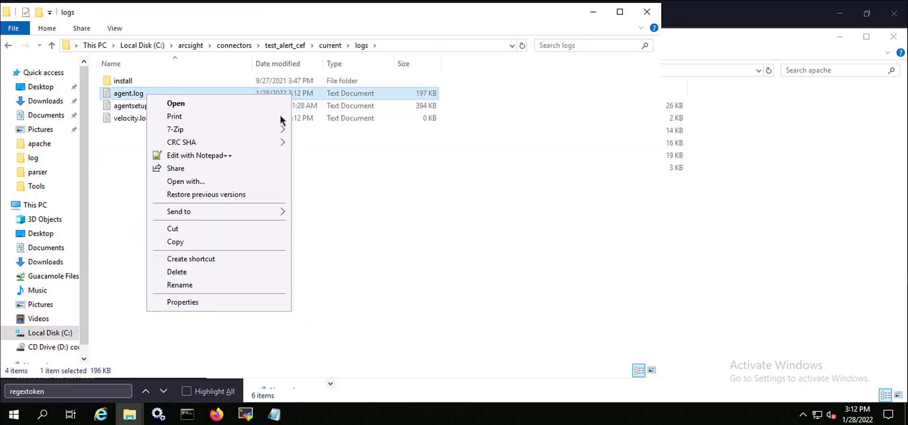
click(234, 156)
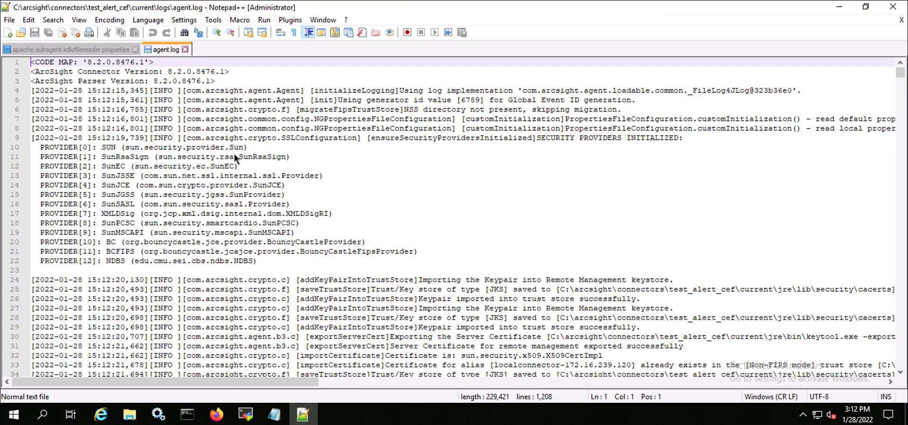
Search agent.log for overrides and read the full ContentInputStreamOverrides entry, then minimize the editor
key(ctrl+f)
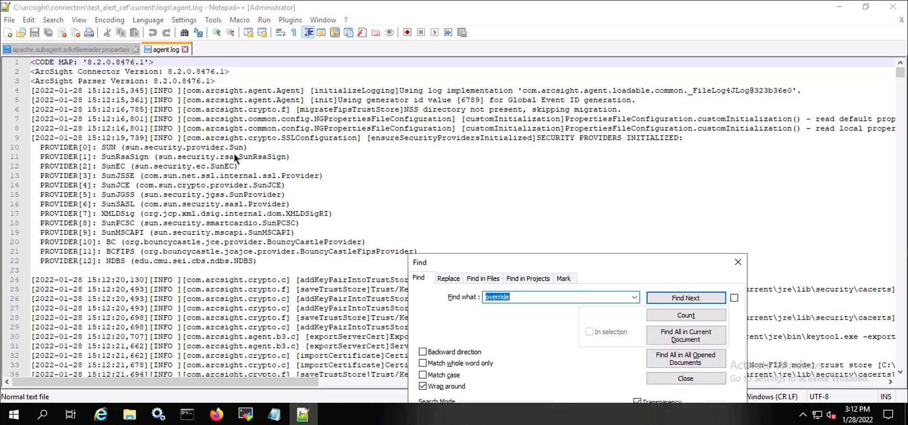
text(overrides)
key(Return)
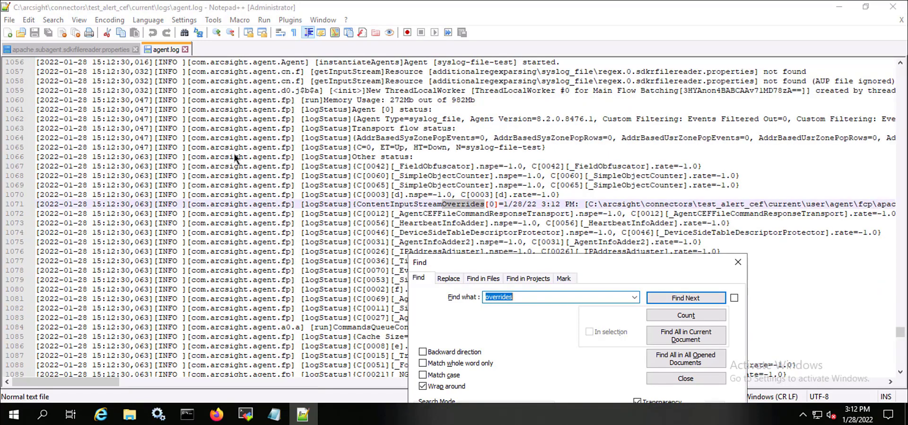
click(737, 261)
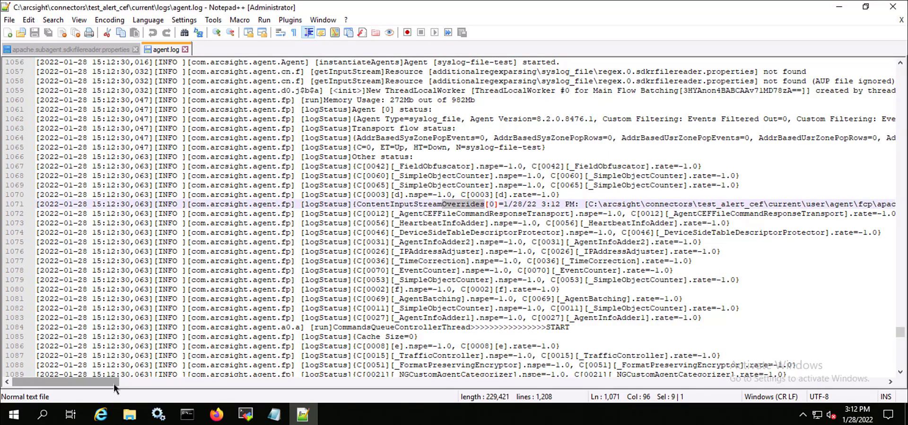
drag(114, 382, 144, 391)
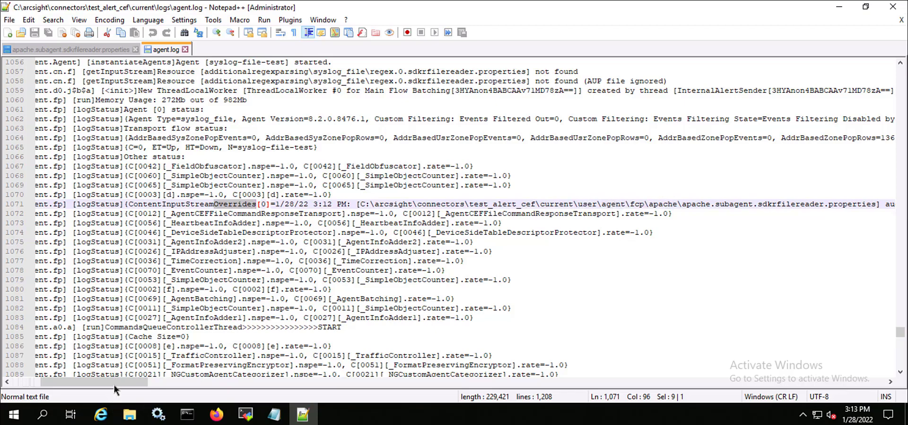
drag(128, 384, 172, 398)
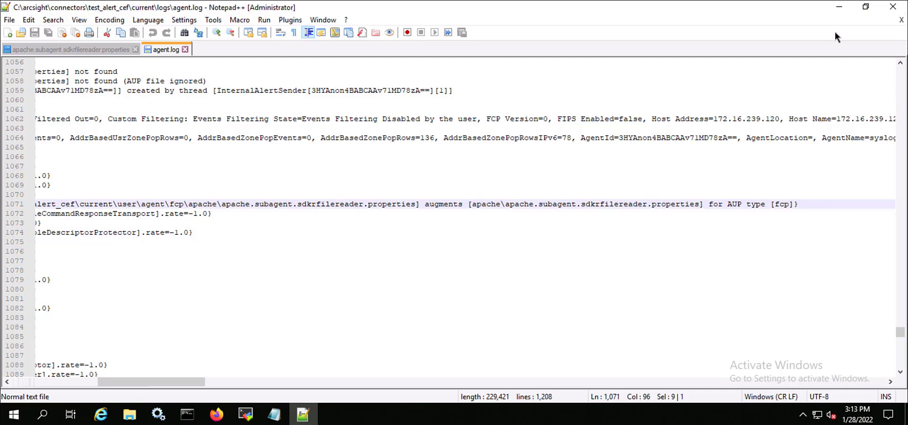
click(840, 8)
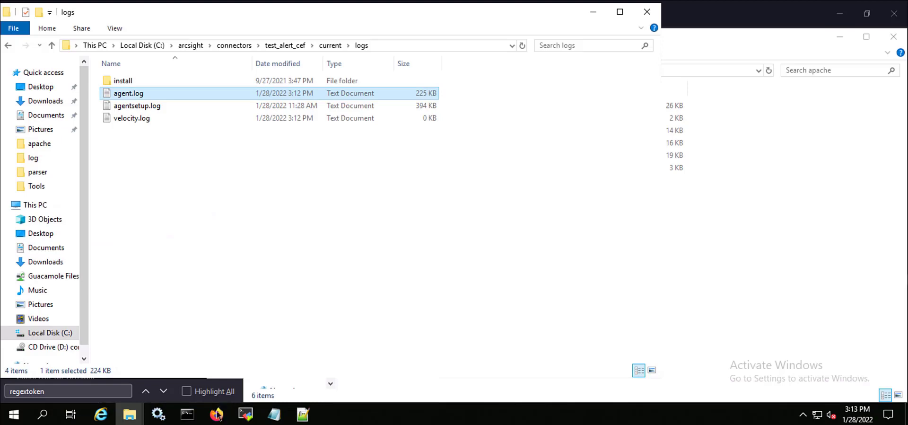
Stop the running connector in the Command Prompt and confirm terminating the batch job with y
click(193, 417)
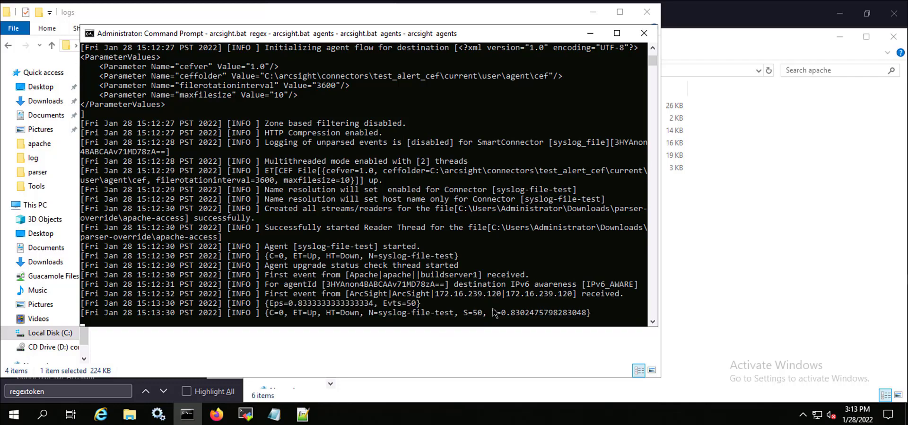
key(ctrl+c)
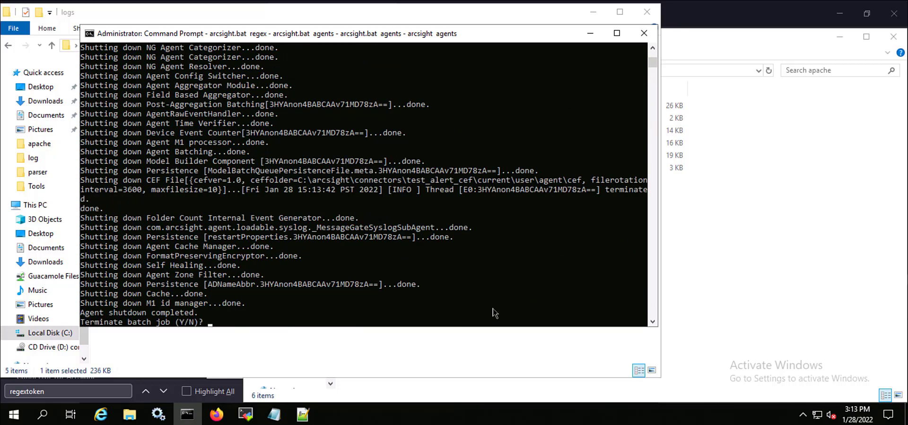
text(y)
key(Return)
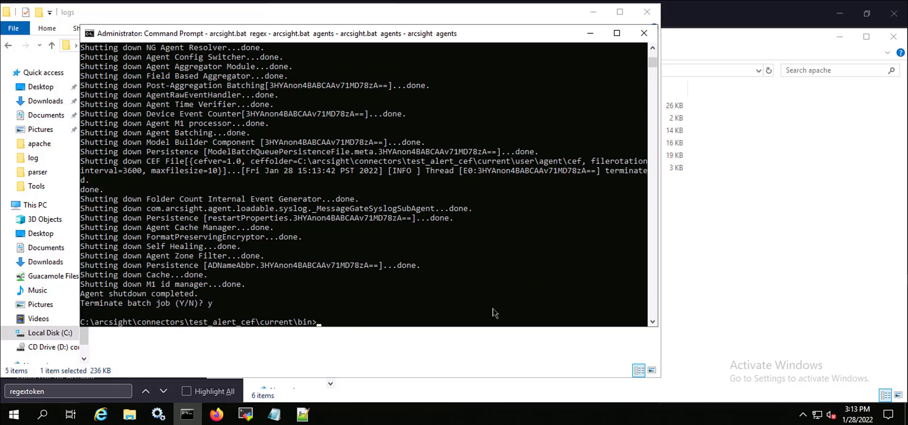
Browse to the connector's output folder test_alert_cef\current\user\agent\cef in File Explorer
click(528, 352)
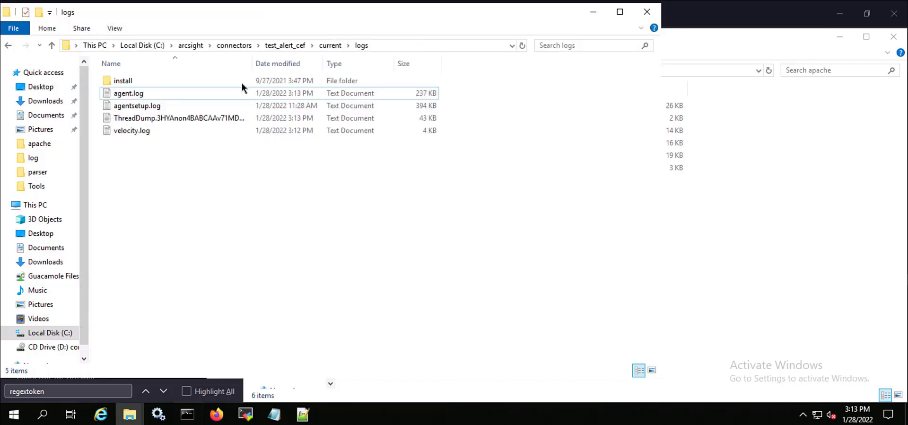
click(235, 45)
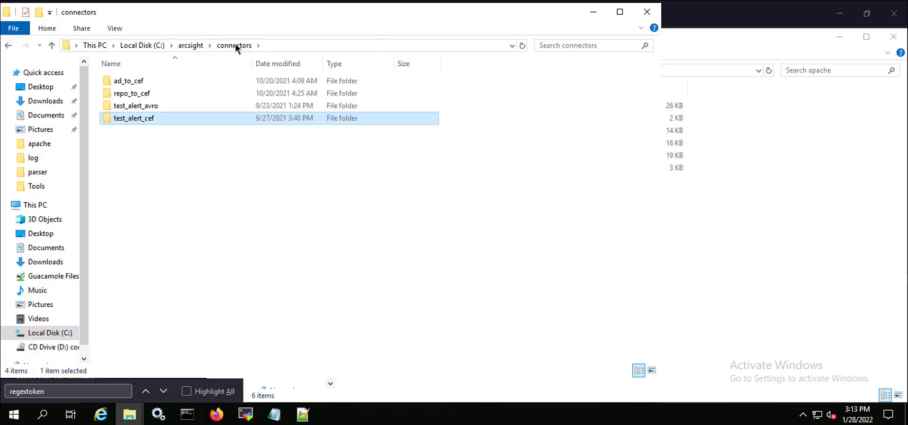
double_click(174, 118)
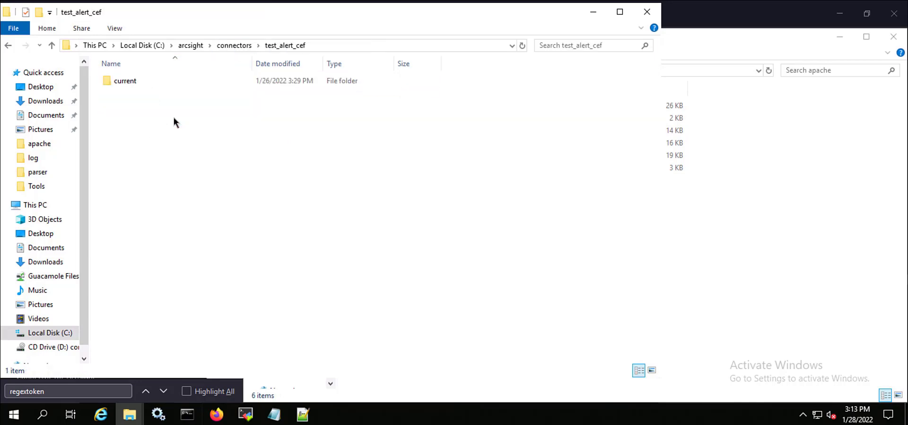
double_click(163, 81)
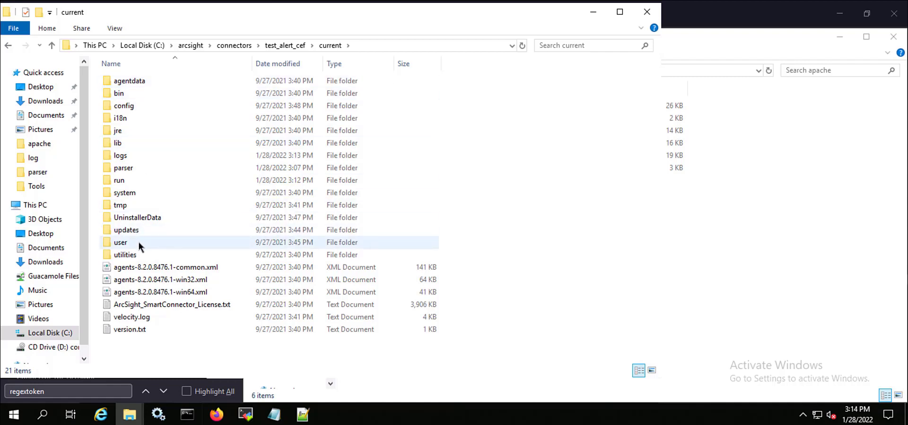
mouse_move(139, 241)
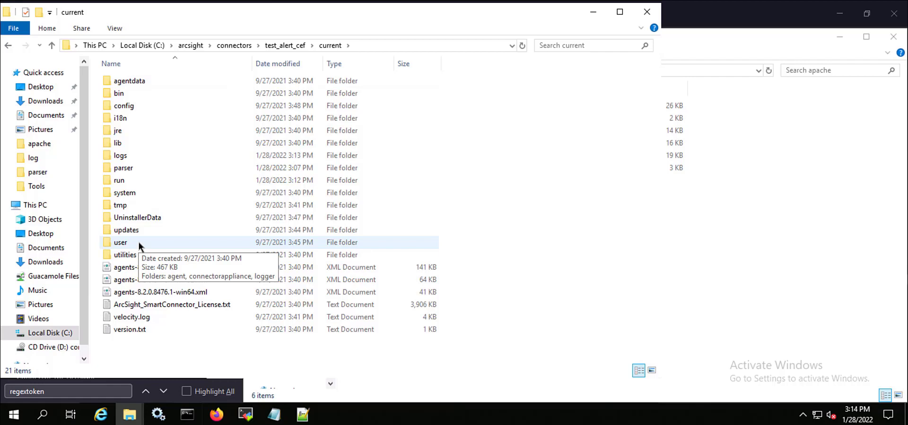
double_click(138, 242)
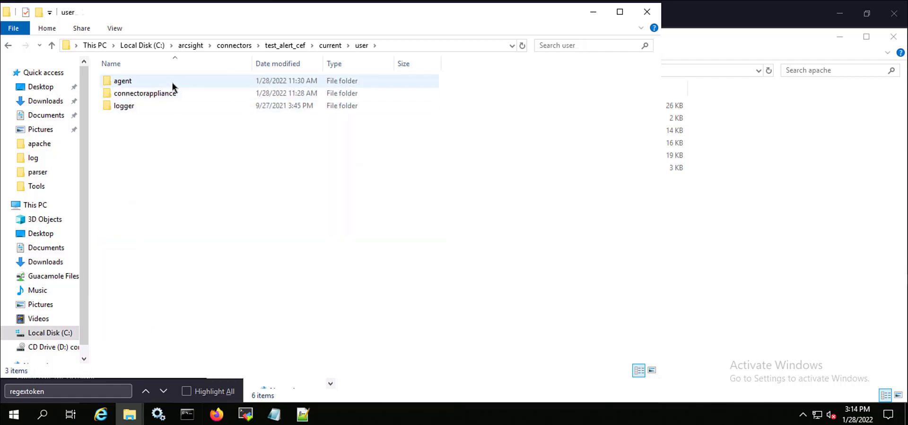
double_click(172, 82)
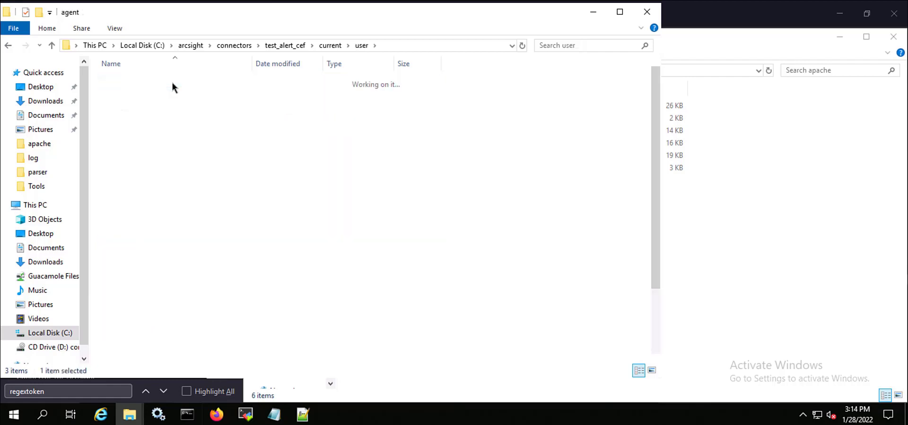
double_click(151, 132)
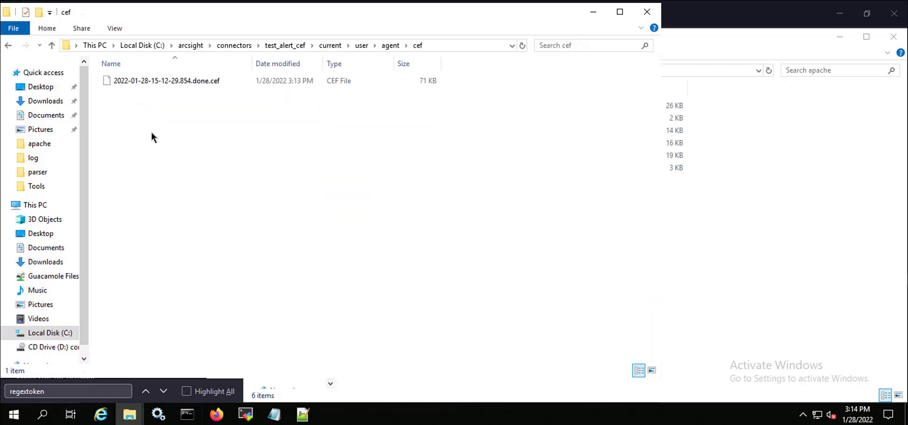
click(200, 81)
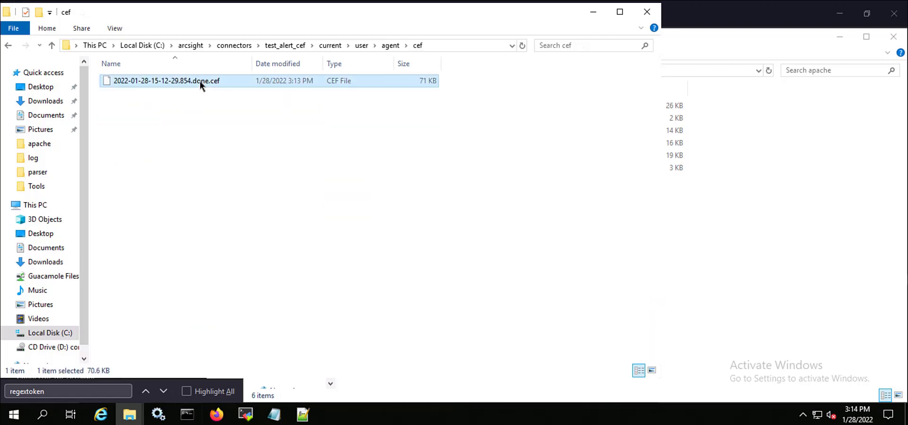
right_click(199, 80)
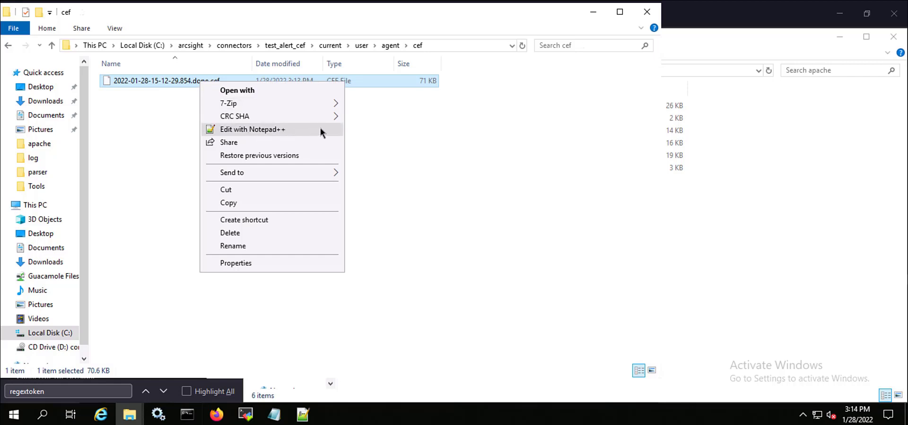
click(403, 129)
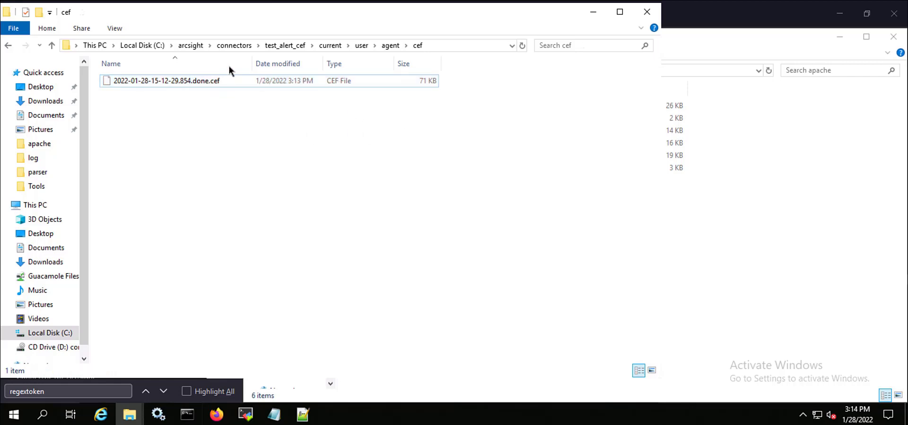
click(226, 81)
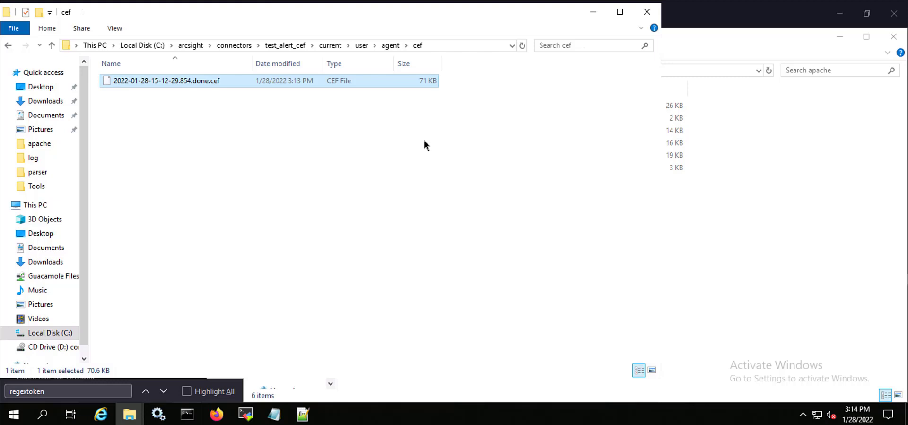
right_click(221, 78)
click(255, 129)
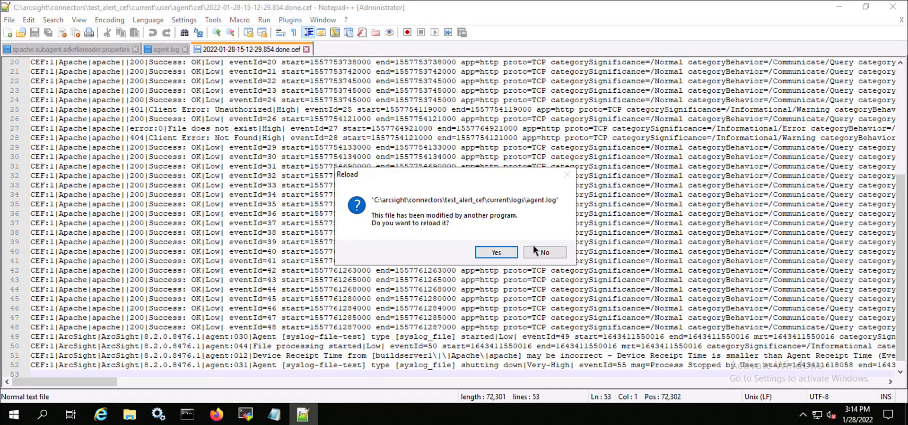
click(534, 253)
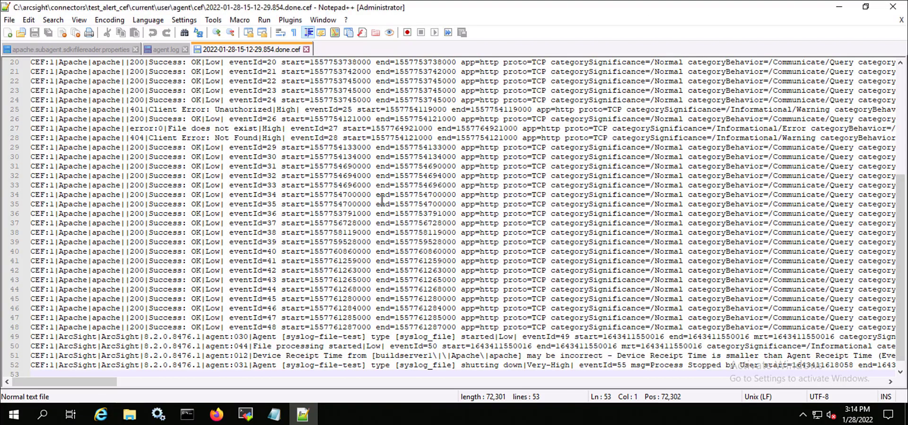
Search the CEF output file for flexstring1 and examine the values mapped to flexString1 in the events
click(319, 63)
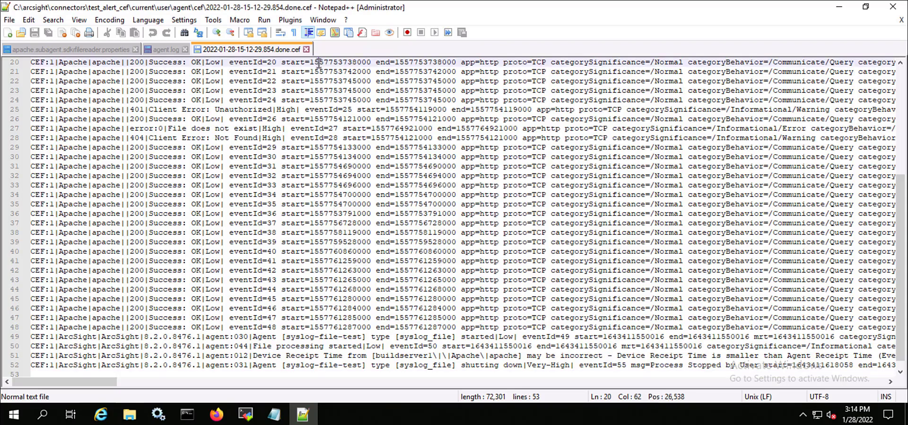
key(ctrl+f)
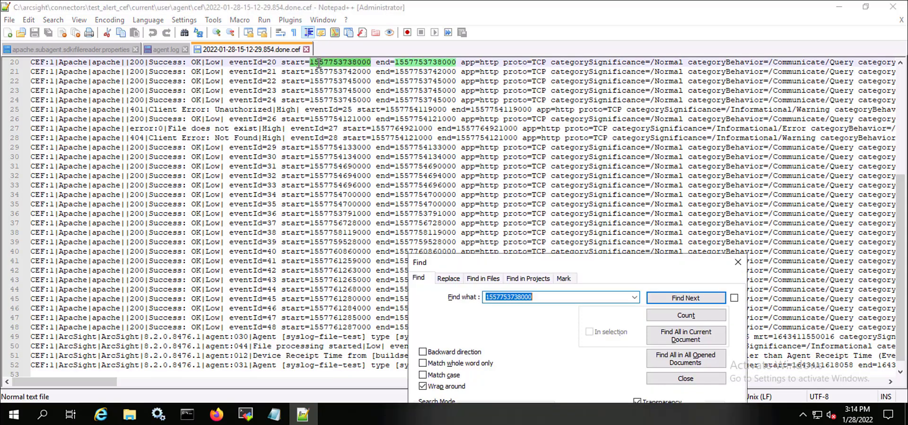
text(flext)
key(BackSpace)
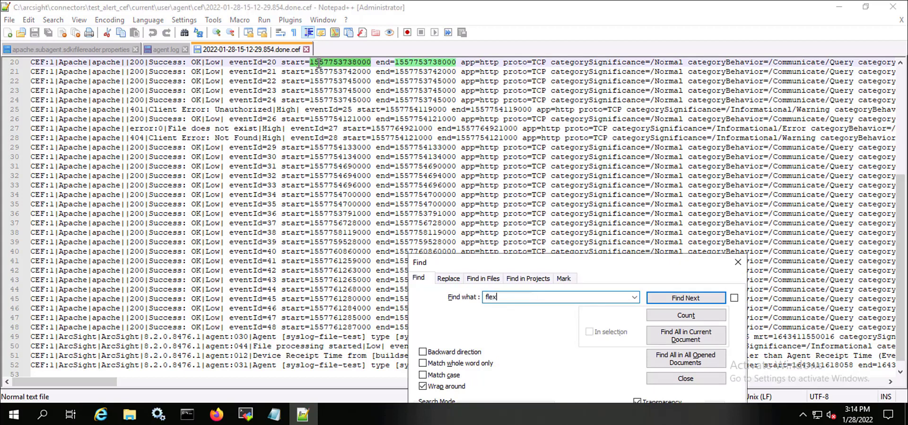
text(string1)
key(Return)
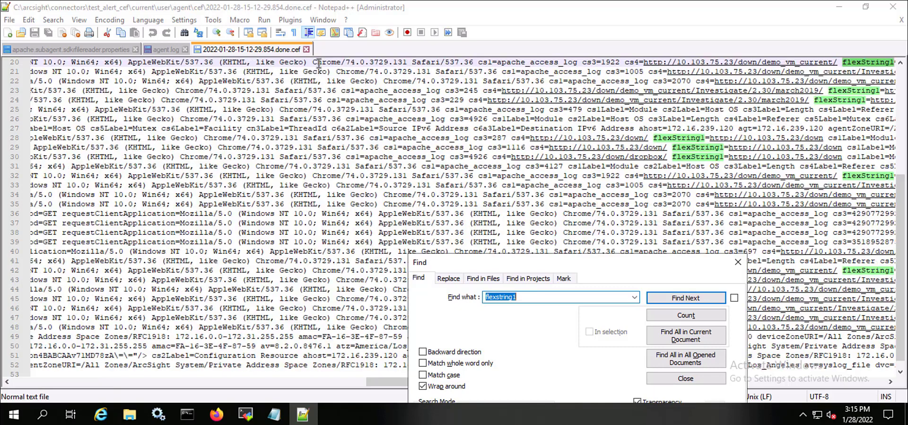
click(737, 263)
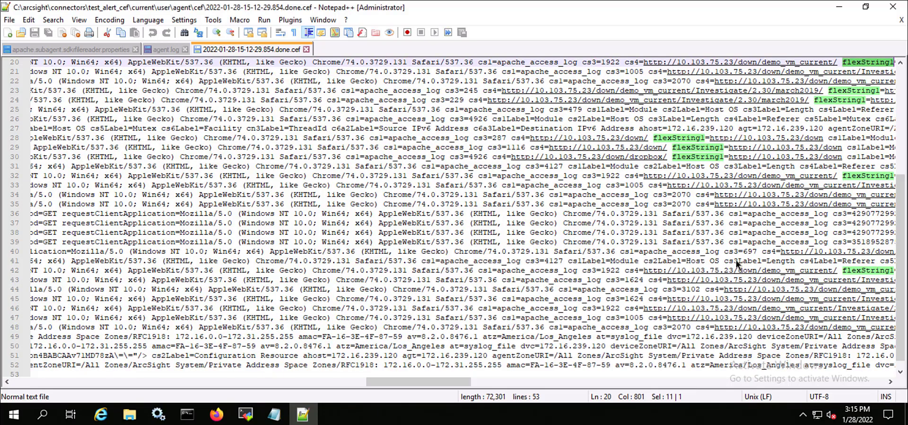
drag(463, 386, 504, 391)
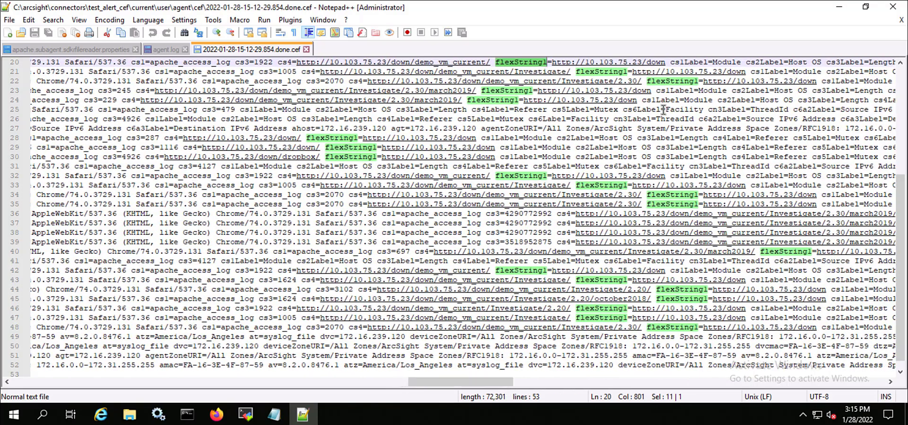
Highlight the complete flexString1 field with its URL value in the event on line 20
click(670, 62)
drag(665, 61, 496, 72)
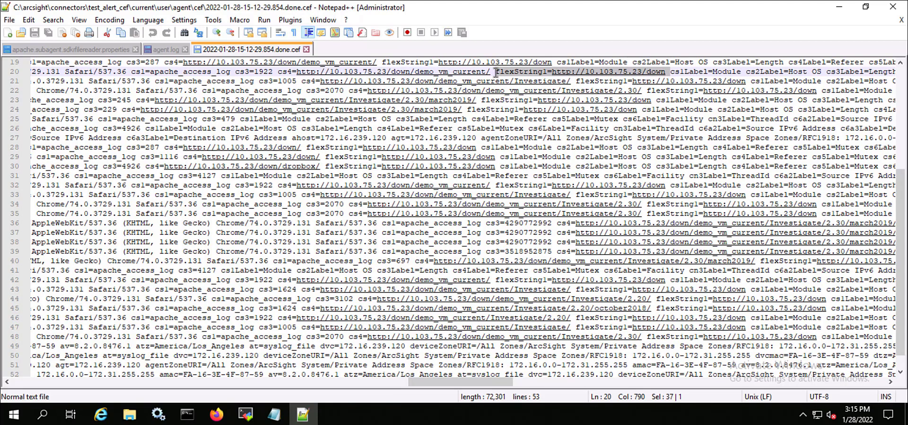
click(495, 72)
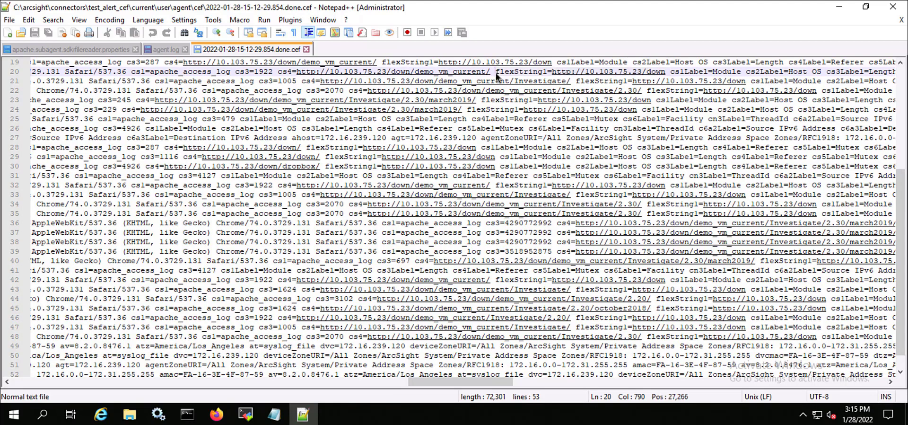
Search the CEF file for flexstring1label and highlight the flexString1Label field with its value in the event on line 20
key(ctrl+f)
text(flexstring)
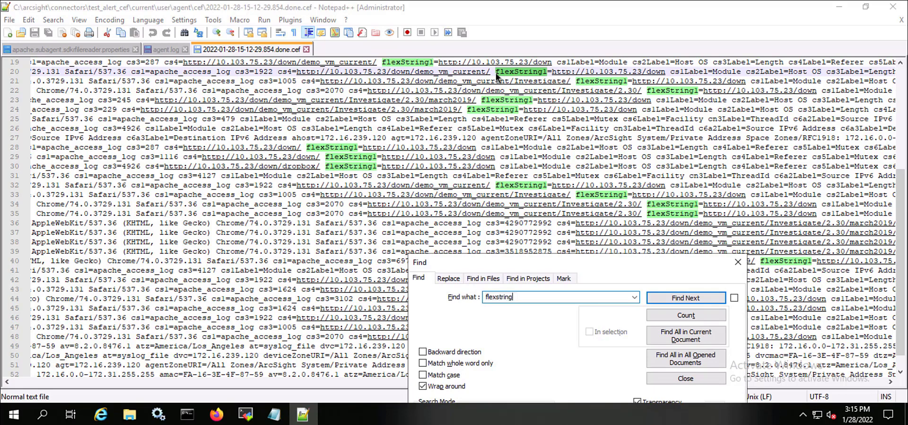
text(1label)
key(Return)
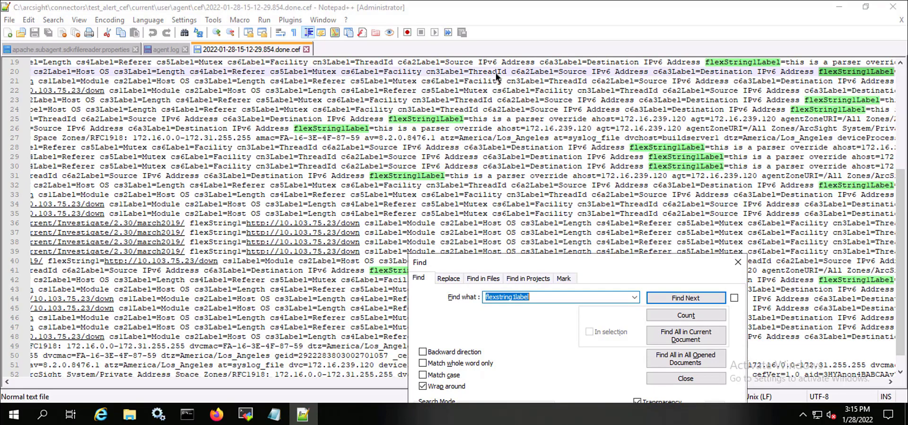
click(692, 376)
drag(599, 383, 643, 381)
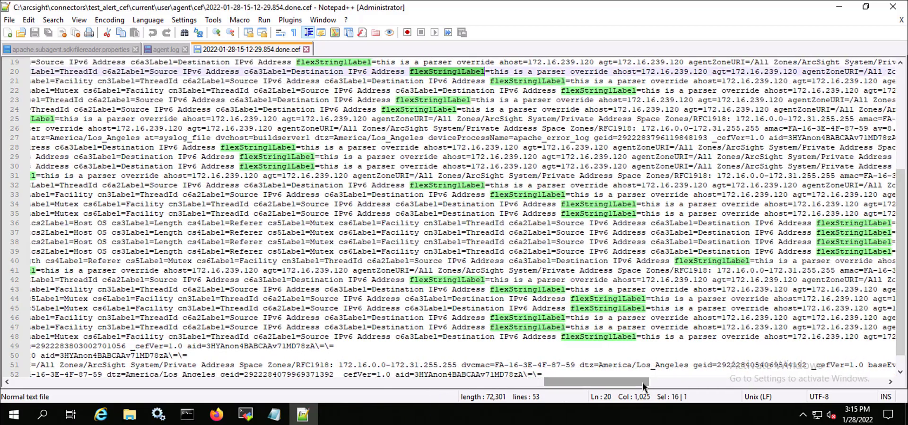
drag(610, 71, 410, 72)
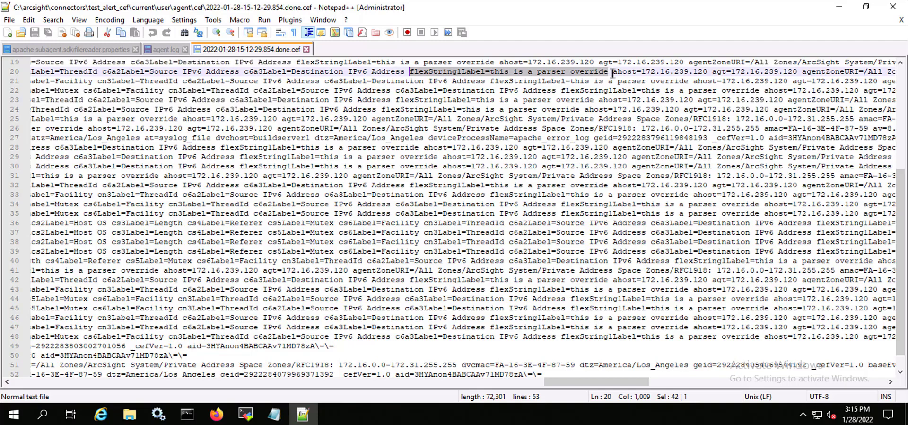